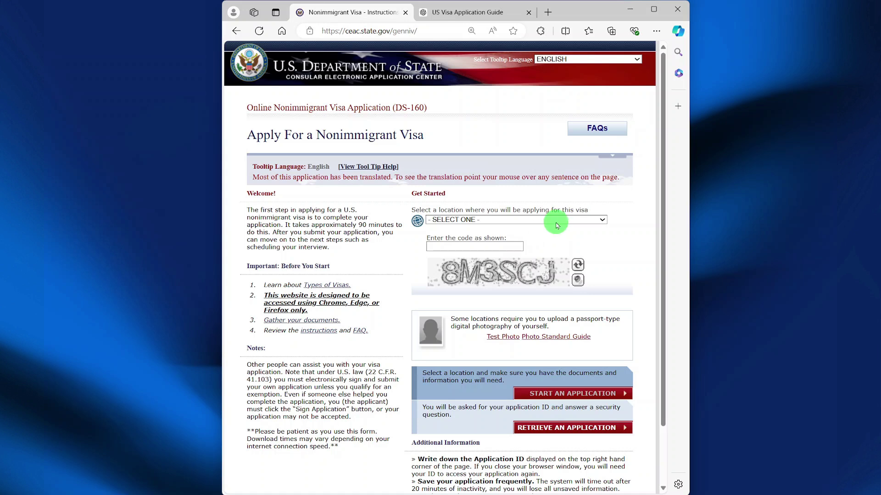
- Set the visa application location to South Korea, Seoul and start a new application
{"action": "left_click", "coordinate": [529, 224]}
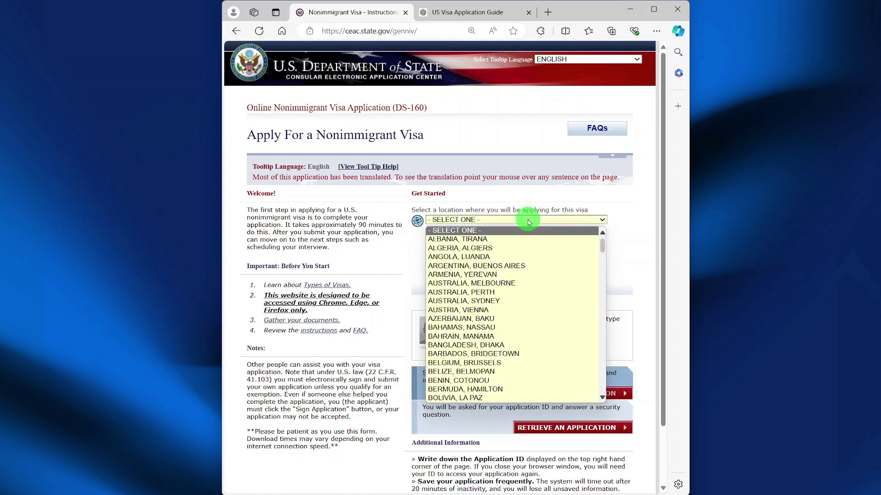
{"action": "key", "text": "s"}
{"action": "key", "text": "s"}
{"action": "key", "text": "s"}
{"action": "key", "text": "s"}
{"action": "key", "text": "s"}
{"action": "key", "text": "s"}
{"action": "key", "text": "s"}
{"action": "key", "text": "s"}
{"action": "key", "text": "s"}
{"action": "key", "text": "s"}
{"action": "key", "text": "s"}
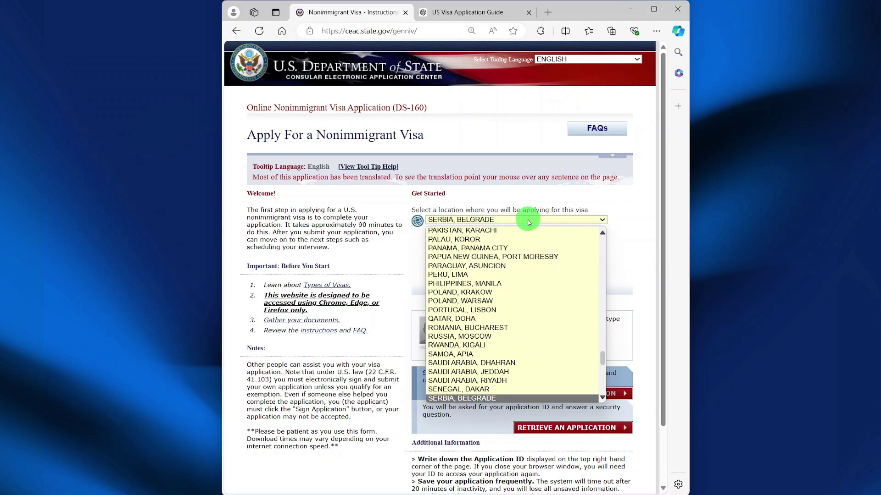
{"action": "key", "text": "s"}
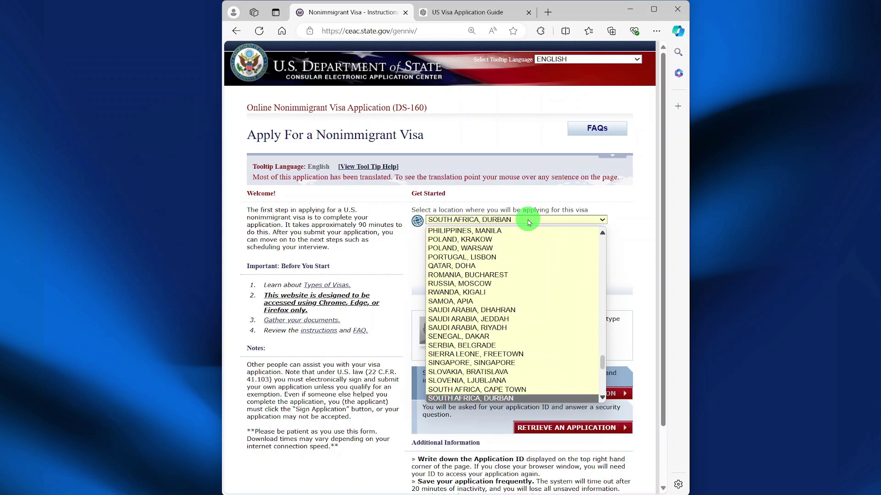
{"action": "key", "text": "s"}
{"action": "key", "text": "s"}
{"action": "key", "text": "s"}
{"action": "key", "text": "s"}
{"action": "key", "text": "s"}
{"action": "key", "text": "s"}
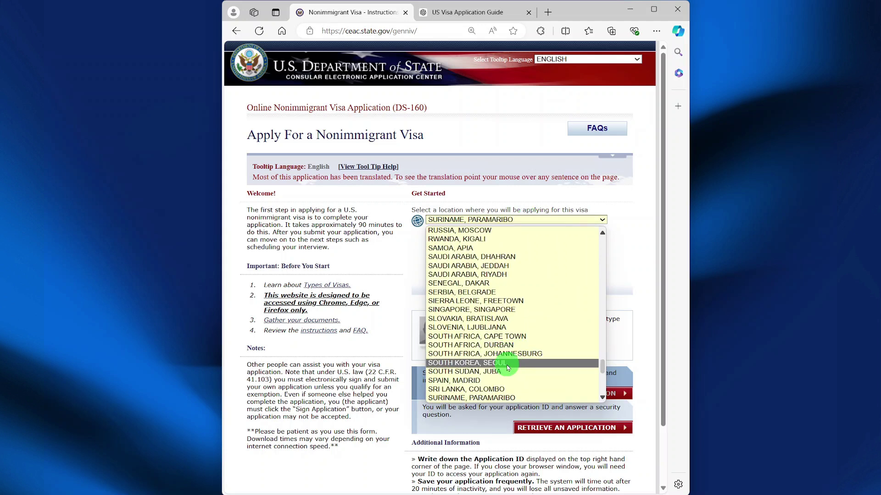
{"action": "left_click", "coordinate": [508, 365]}
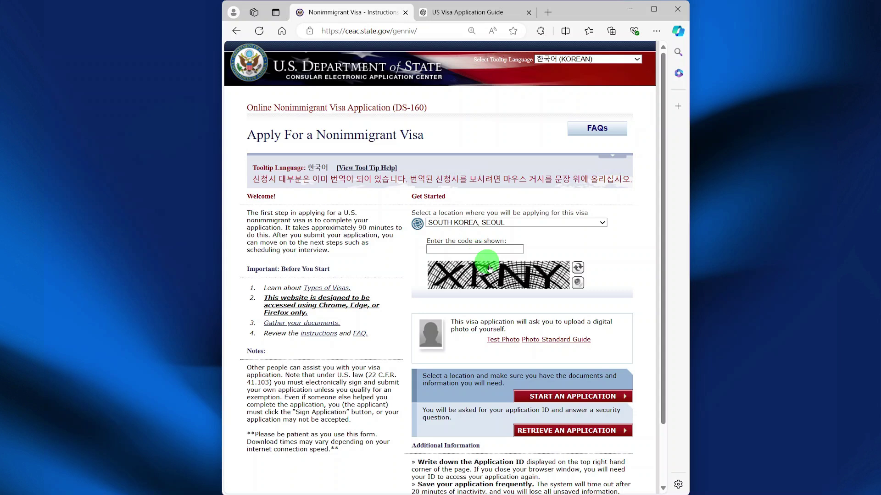
{"action": "left_click", "coordinate": [566, 398]}
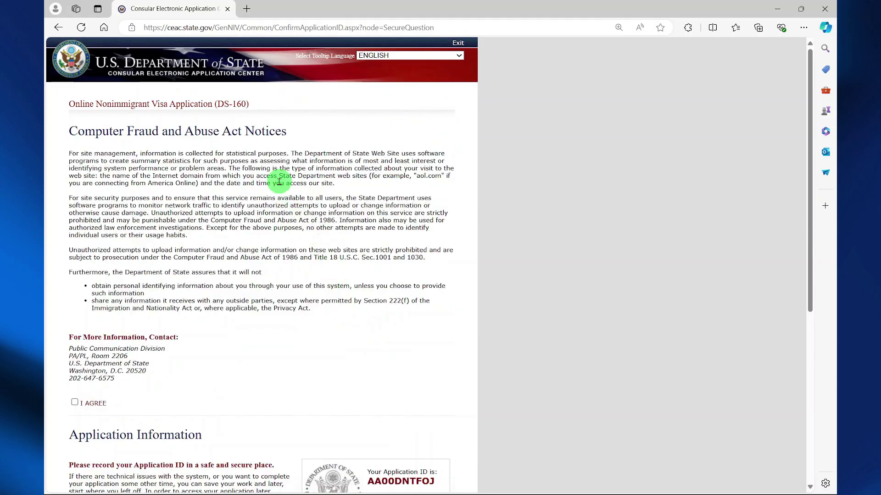
- Preview the printable application ID page and cancel the print dialog without saving it
{"action": "scroll", "coordinate": [281, 179], "scroll_direction": "down", "scroll_amount": 3}
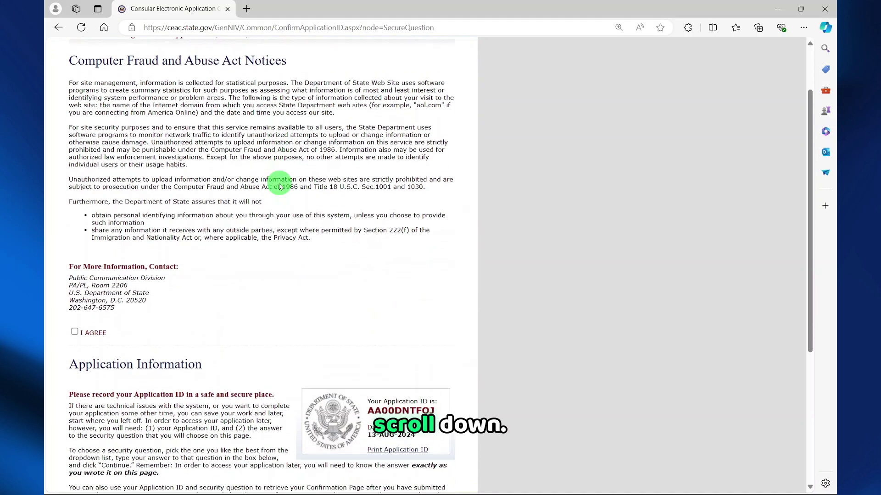
{"action": "scroll", "coordinate": [374, 304], "scroll_direction": "down", "scroll_amount": 2}
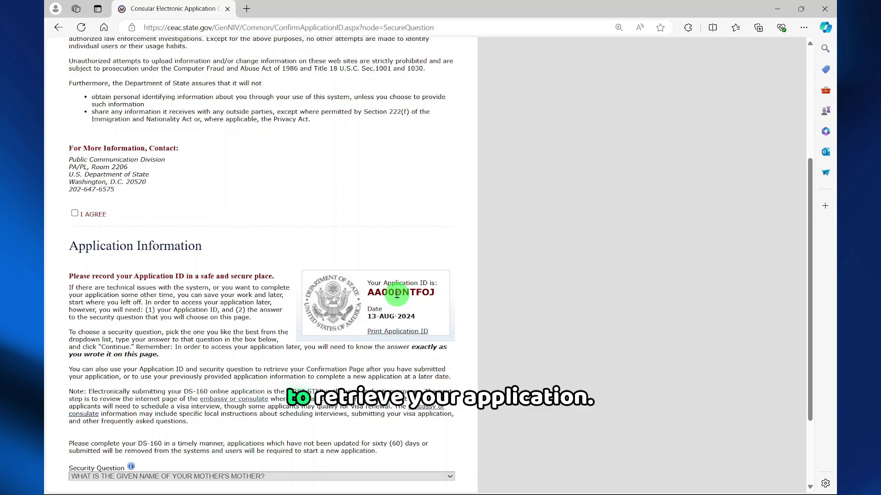
{"action": "left_click", "coordinate": [397, 332]}
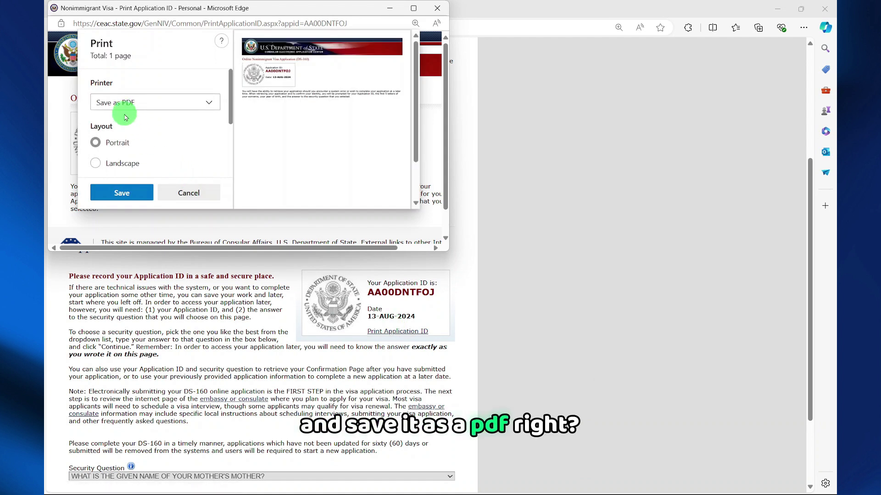
{"action": "left_click", "coordinate": [184, 197]}
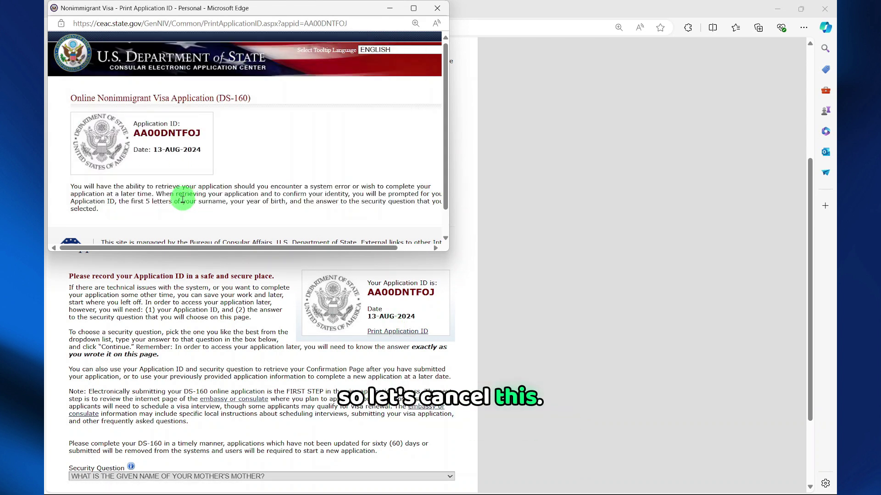
{"action": "scroll", "coordinate": [381, 154], "scroll_direction": "down", "scroll_amount": 2}
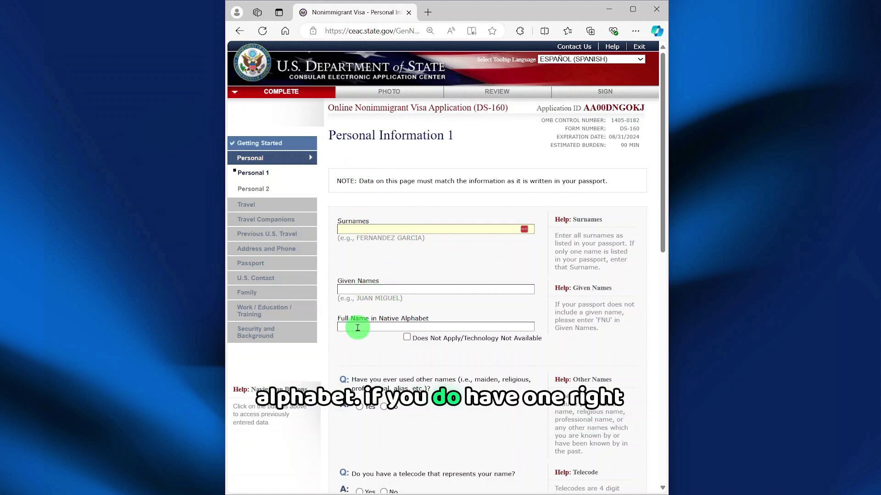
- Mark the full name in native alphabet as not applicable and answer No to having used other names
{"action": "left_click", "coordinate": [406, 343]}
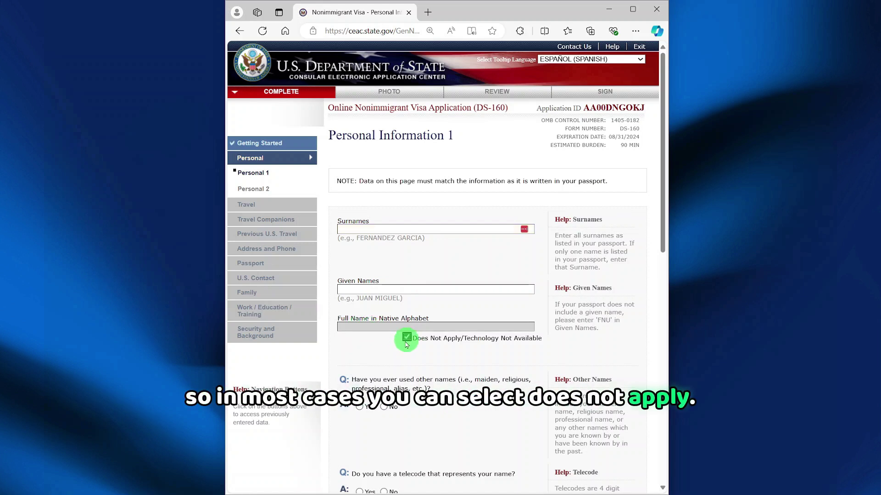
{"action": "scroll", "coordinate": [406, 345], "scroll_direction": "down", "scroll_amount": 2}
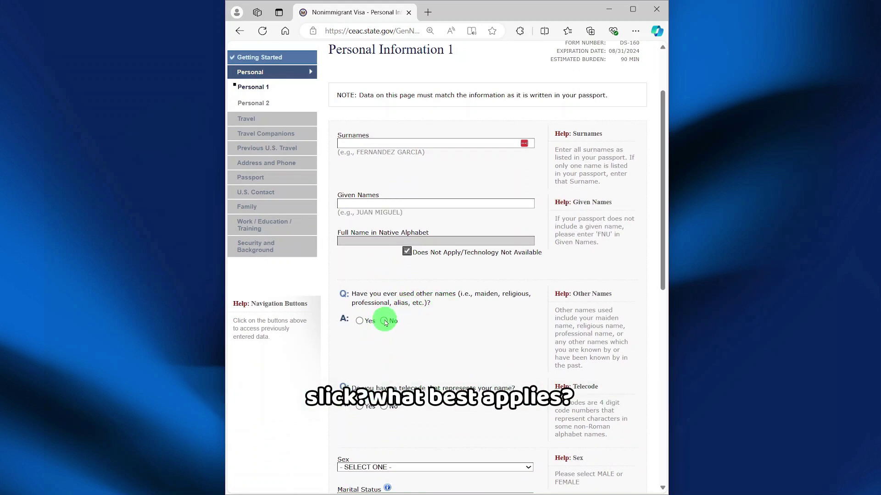
{"action": "left_click", "coordinate": [385, 322]}
- Answer No to having a telecode for the name and select the applicant's sex
{"action": "scroll", "coordinate": [366, 334], "scroll_direction": "down", "scroll_amount": 4}
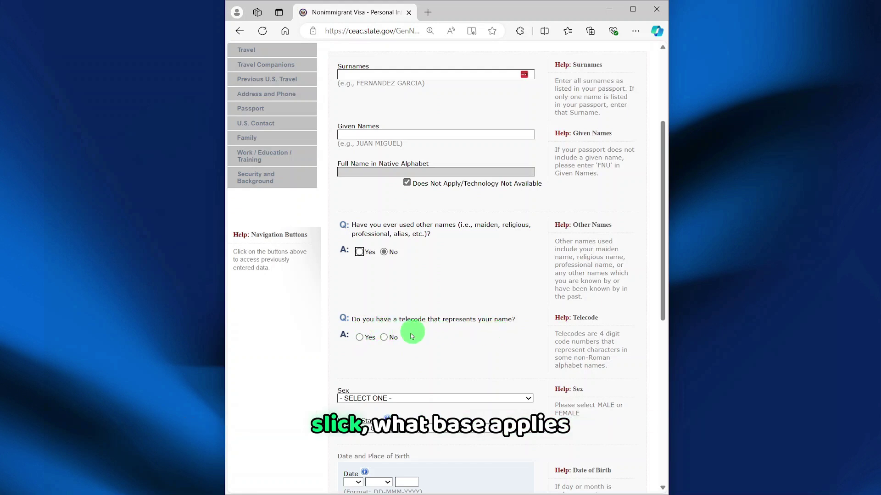
{"action": "left_click", "coordinate": [383, 341]}
{"action": "scroll", "coordinate": [436, 298], "scroll_direction": "down", "scroll_amount": 3}
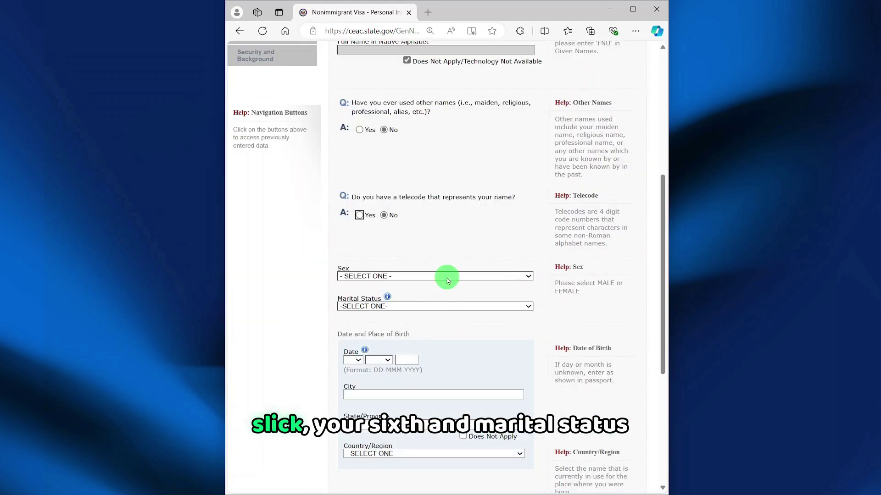
{"action": "left_click", "coordinate": [422, 278]}
{"action": "left_click", "coordinate": [418, 296]}
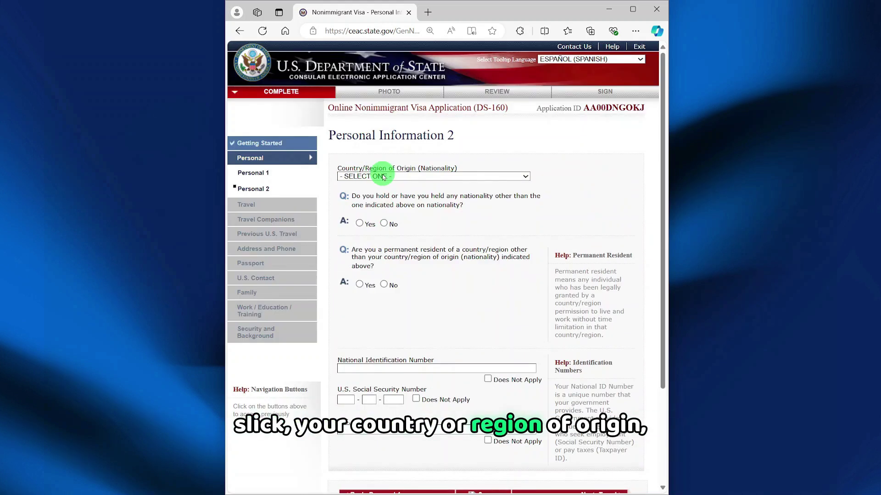
- Set the nationality to Dominican Republic and answer No to other nationalities and to permanent residency in another country
{"action": "left_click", "coordinate": [383, 177]}
{"action": "left_click", "coordinate": [396, 276]}
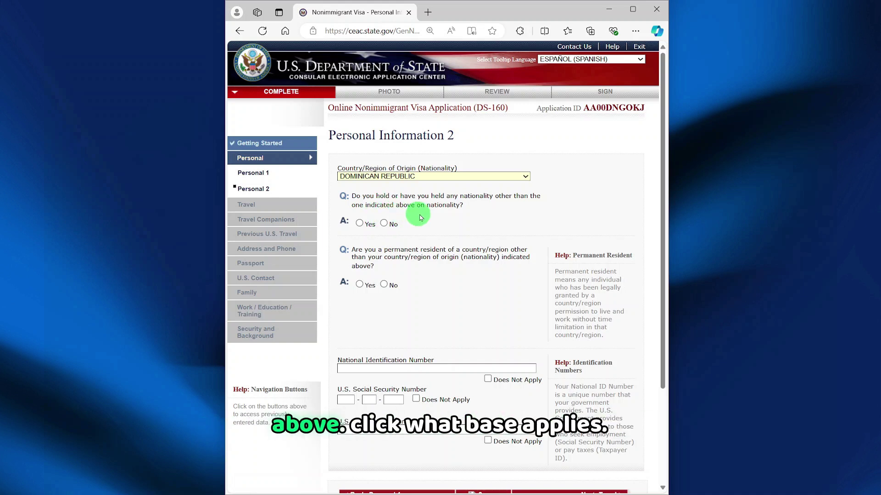
{"action": "left_click", "coordinate": [384, 224]}
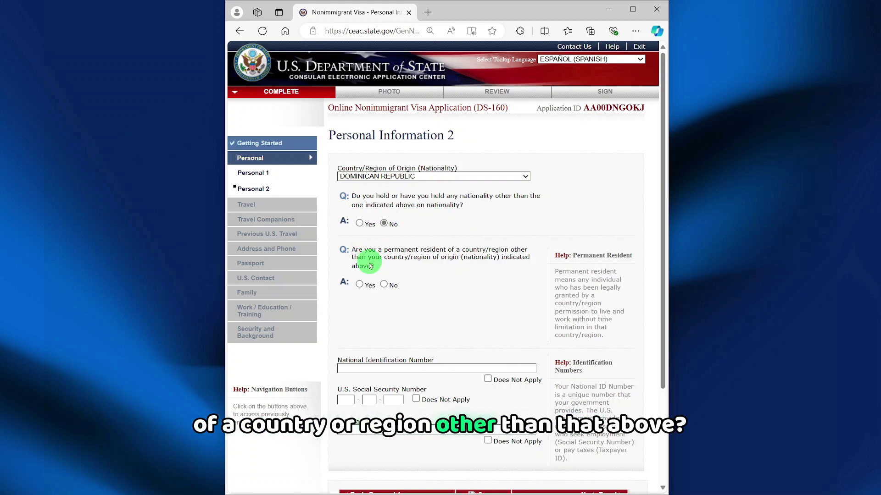
{"action": "left_click", "coordinate": [384, 285]}
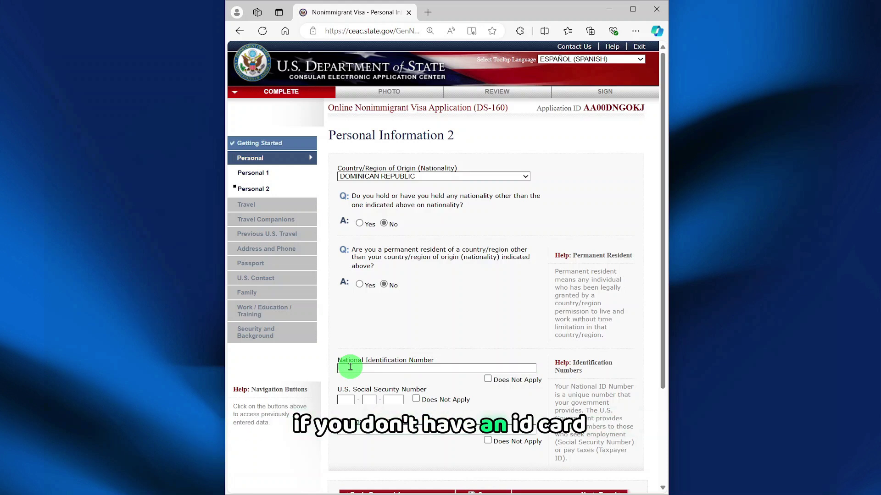
- Mark the national identification, U.S. Social Security and U.S. taxpayer ID numbers as not applicable, and continue to the Travel page
{"action": "left_click", "coordinate": [488, 379]}
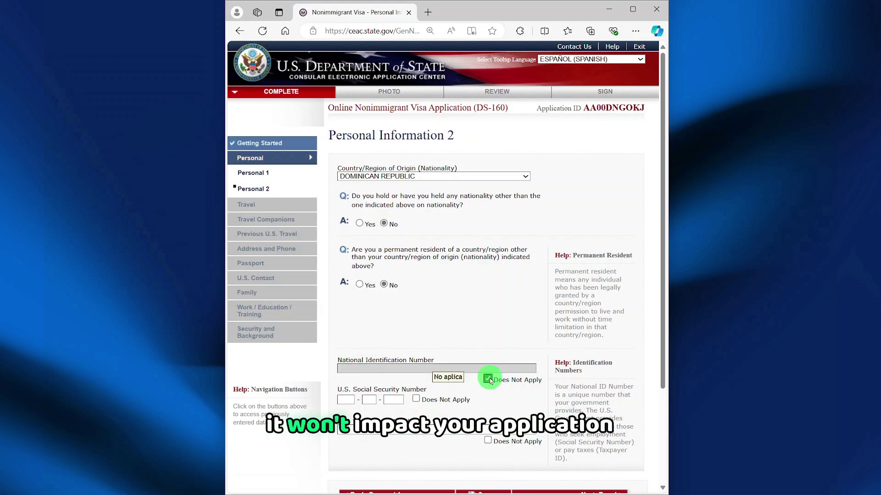
{"action": "scroll", "coordinate": [436, 358], "scroll_direction": "down", "scroll_amount": 2}
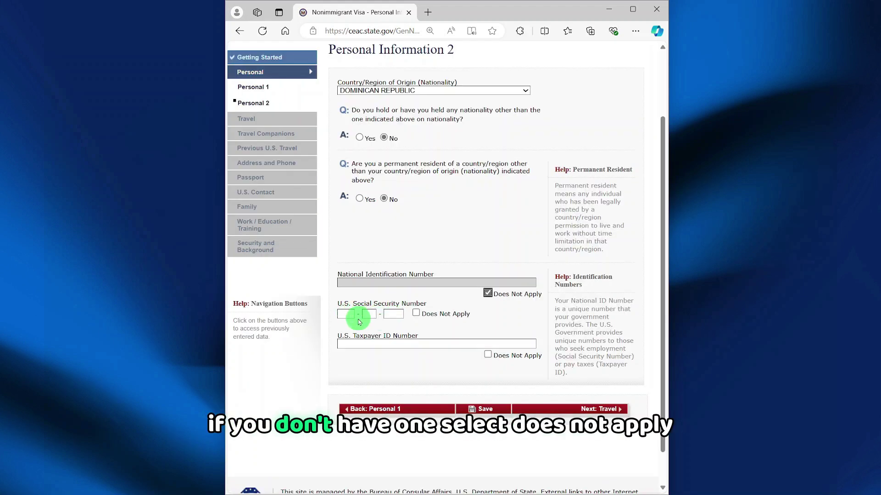
{"action": "left_click", "coordinate": [415, 313]}
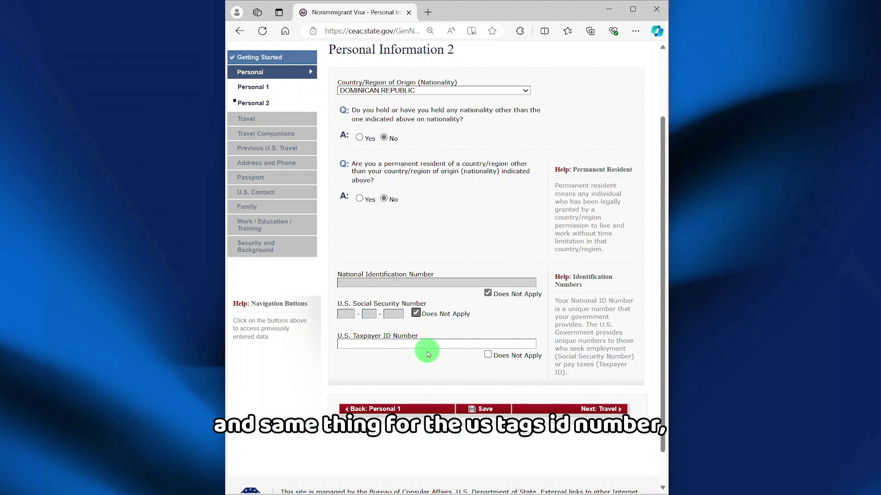
{"action": "left_click", "coordinate": [488, 355]}
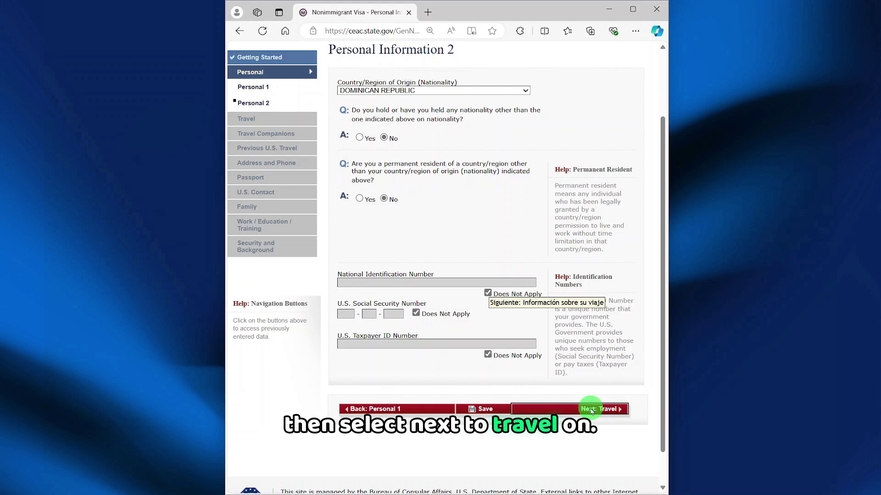
{"action": "left_click", "coordinate": [591, 410]}
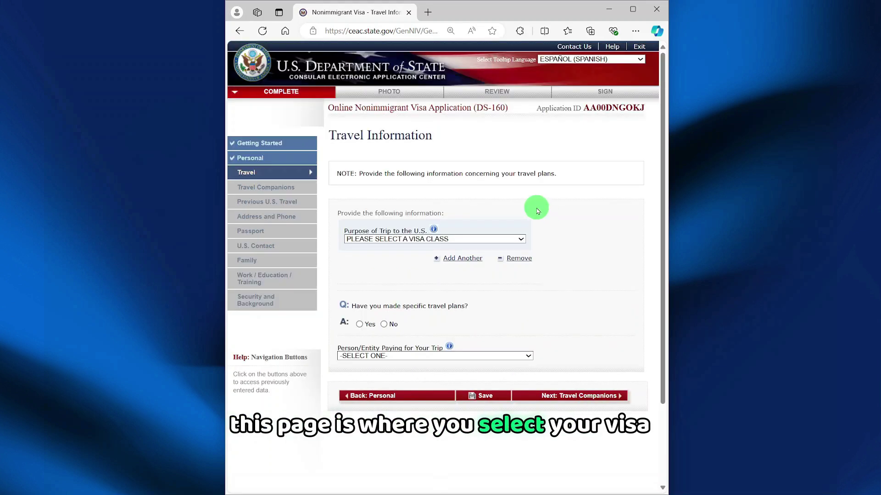
- Set the trip purpose to Temp. Business Pleasure Visitor (B), specified as Business & Tourism (Temporary Visitor) (B1/B2)
{"action": "left_click", "coordinate": [521, 239]}
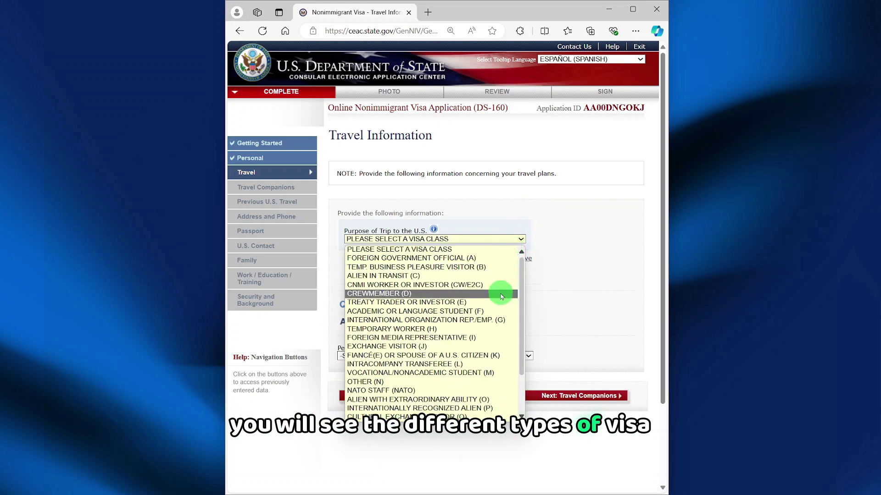
{"action": "left_click", "coordinate": [422, 270]}
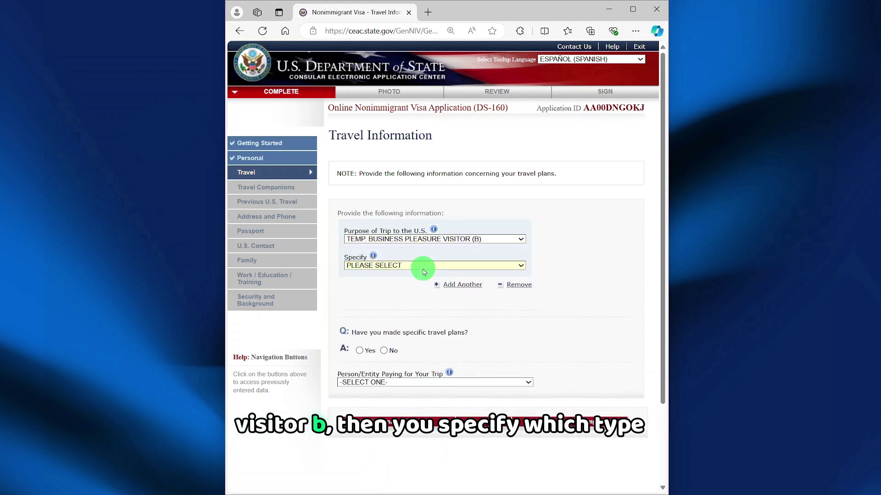
{"action": "left_click", "coordinate": [493, 266]}
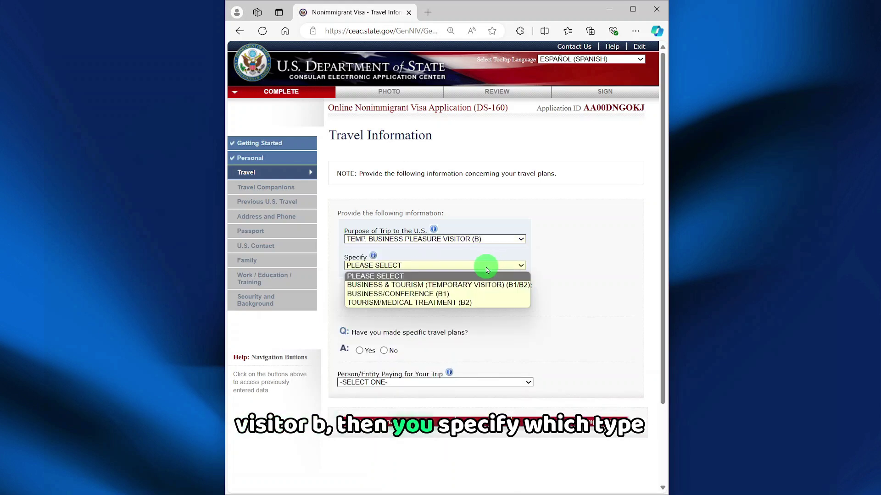
{"action": "left_click", "coordinate": [469, 285]}
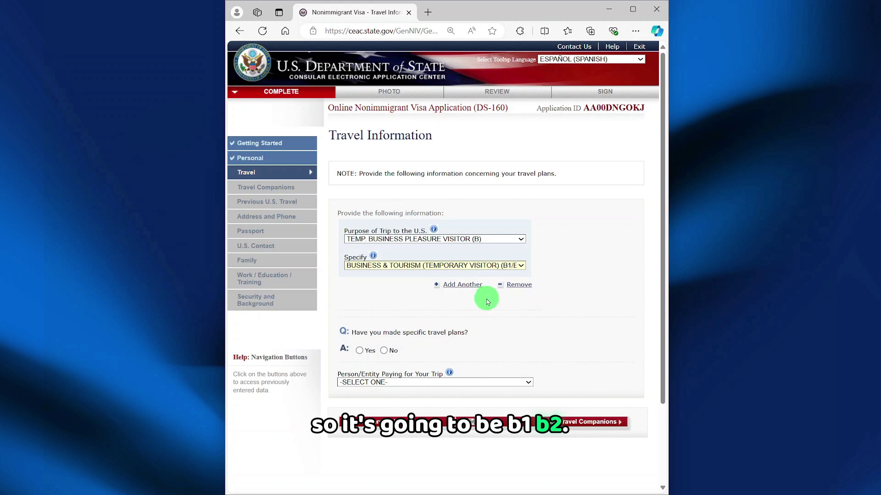
- Answer No to specific travel plans, with SELF paying for the trip, and continue to Travel Companions
{"action": "left_click", "coordinate": [384, 351]}
{"action": "scroll", "coordinate": [372, 349], "scroll_direction": "down", "scroll_amount": 1}
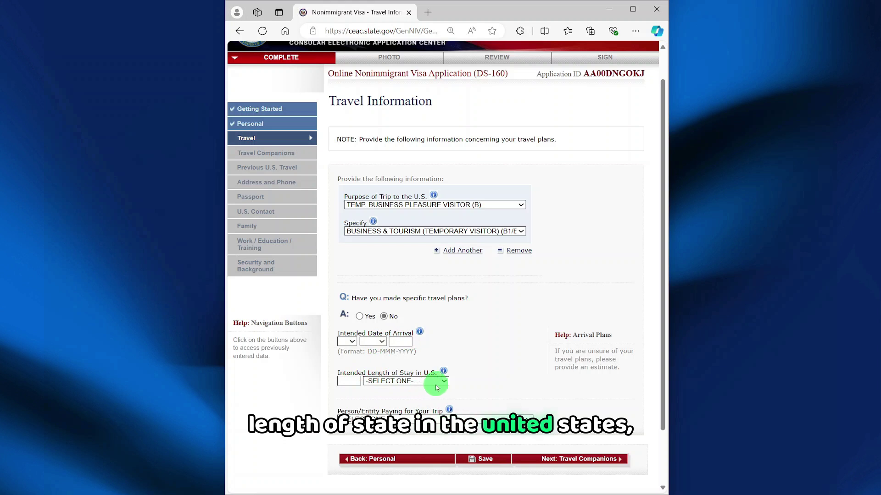
{"action": "left_click", "coordinate": [415, 420]}
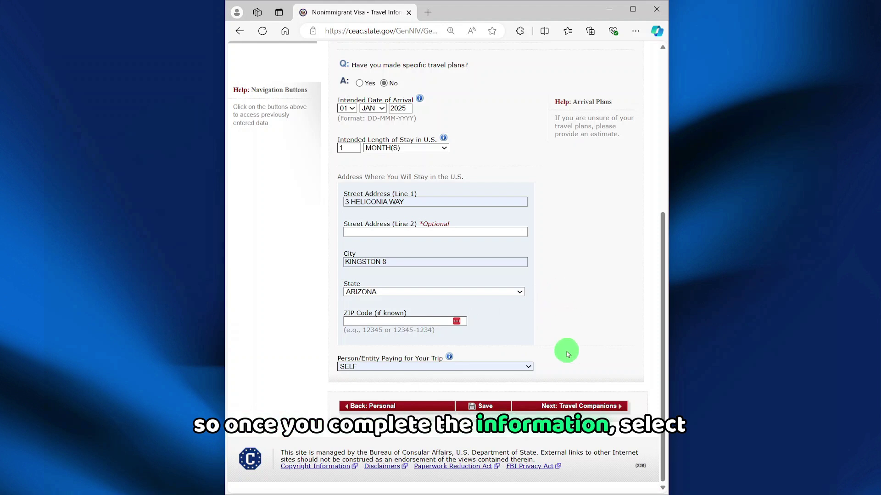
{"action": "left_click", "coordinate": [554, 407]}
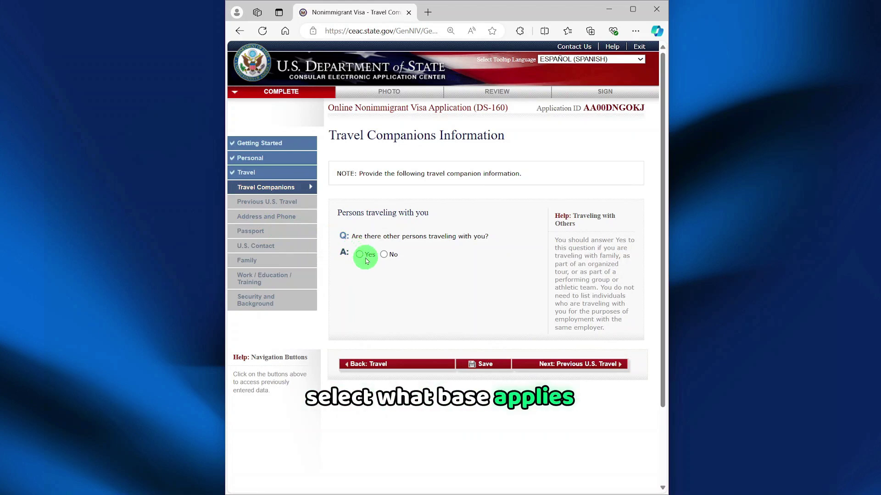
- Answer No to other persons traveling along and continue to Previous U.S. Travel
{"action": "left_click", "coordinate": [384, 254]}
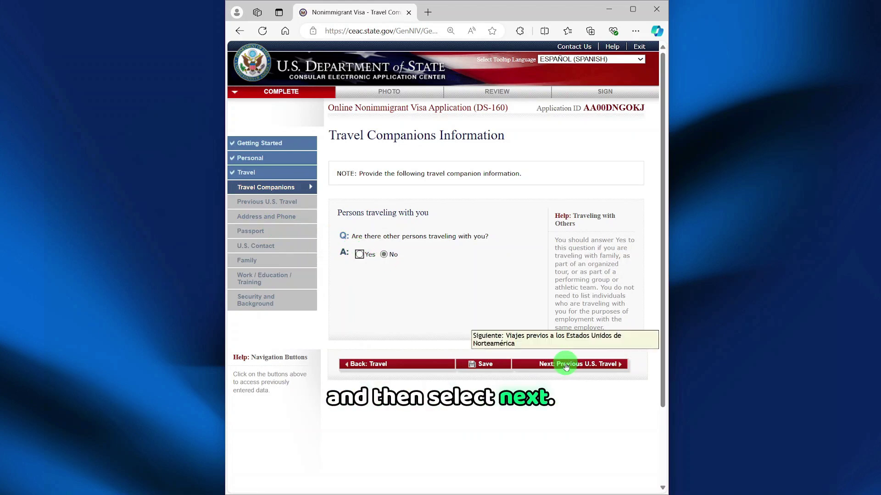
{"action": "left_click", "coordinate": [565, 366]}
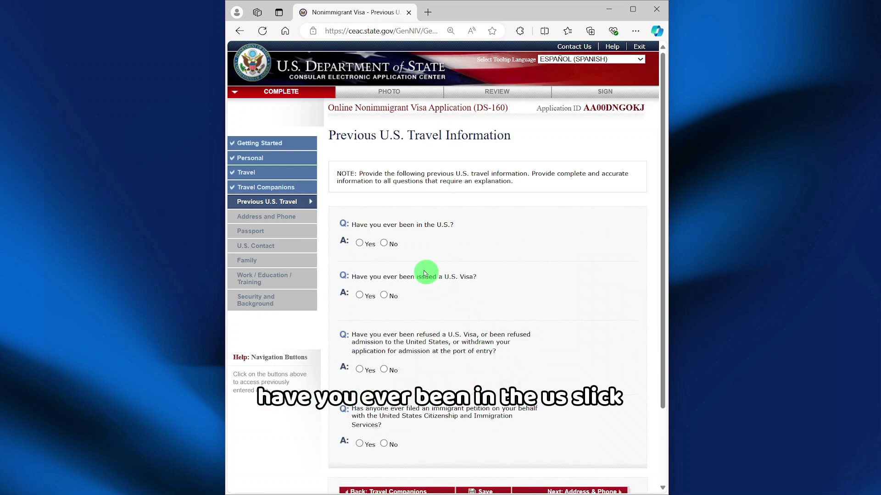
- Answer No to having been in the U.S., having been issued a U.S. visa, and having been refused a visa or admission
{"action": "left_click", "coordinate": [384, 296]}
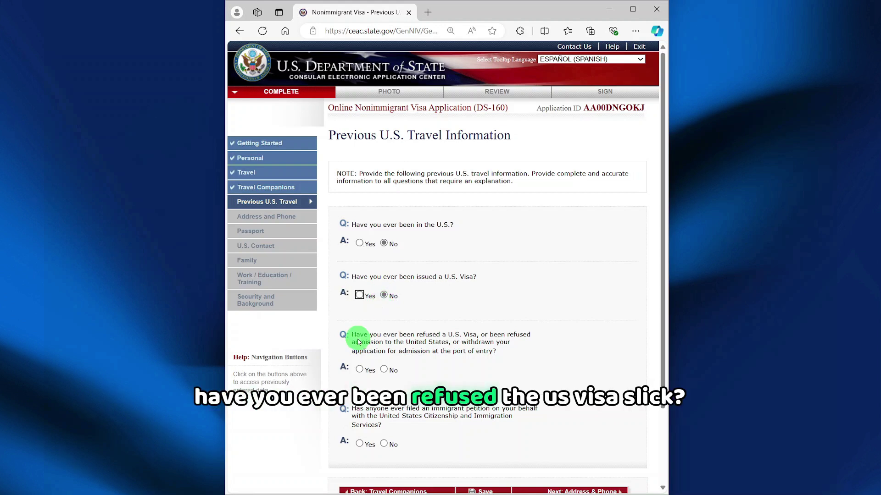
{"action": "left_click", "coordinate": [384, 370]}
{"action": "scroll", "coordinate": [389, 339], "scroll_direction": "down", "scroll_amount": 2}
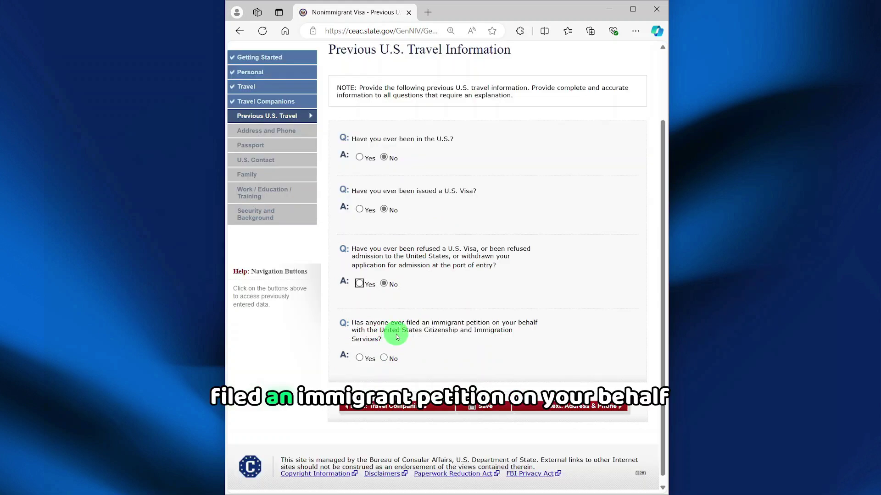
- Answer No to an immigrant petition ever having been filed on the applicant's behalf and continue to Address and Phone
{"action": "mouse_move", "coordinate": [397, 337]}
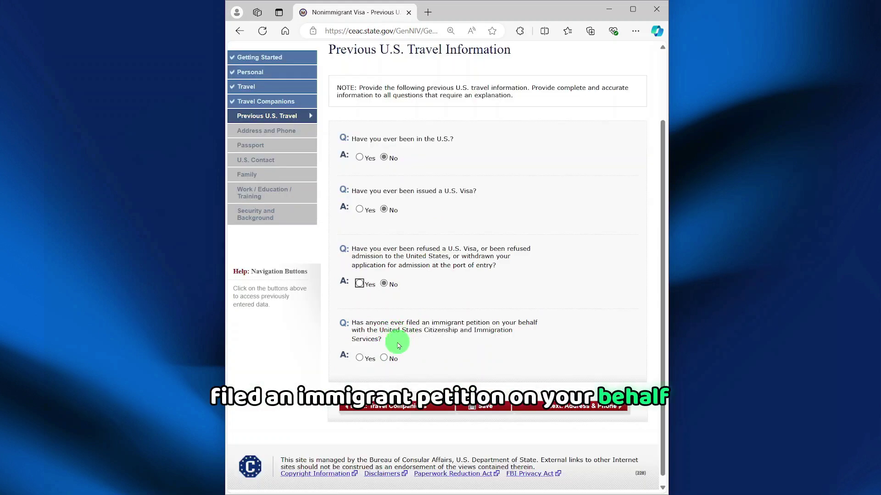
{"action": "left_click", "coordinate": [384, 358]}
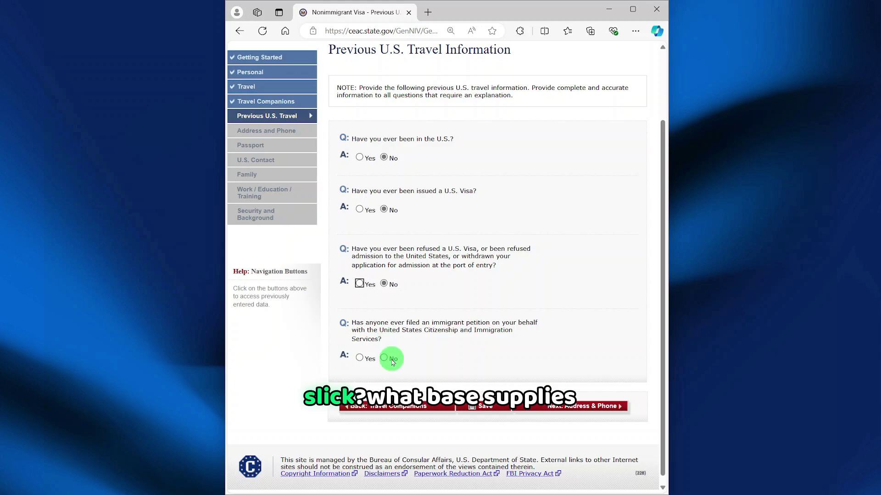
{"action": "scroll", "coordinate": [408, 372], "scroll_direction": "up", "scroll_amount": 2}
{"action": "scroll", "coordinate": [413, 376], "scroll_direction": "down", "scroll_amount": 2}
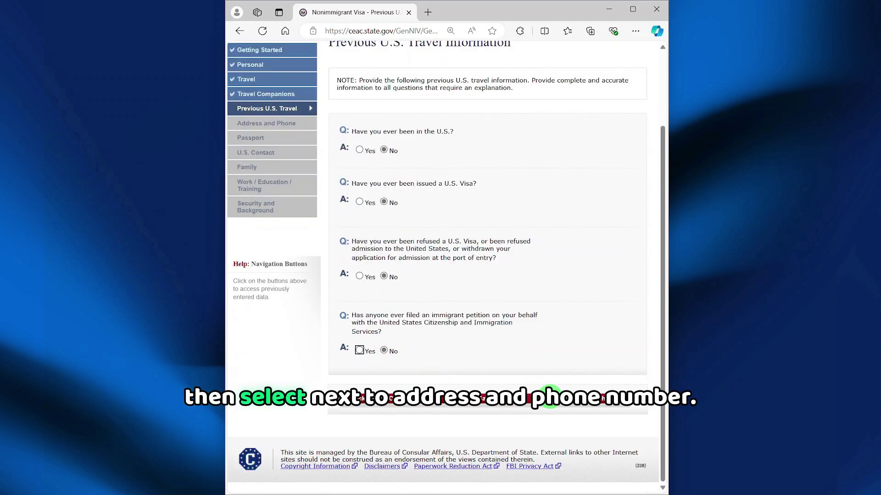
{"action": "left_click", "coordinate": [550, 398]}
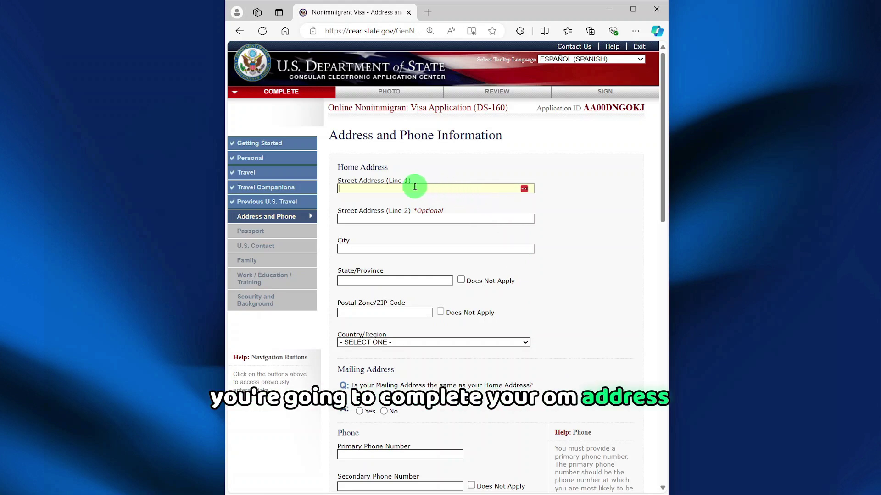
- Answer No to having used any other email addresses in the last five years
{"action": "scroll", "coordinate": [448, 307], "scroll_direction": "down", "scroll_amount": 2}
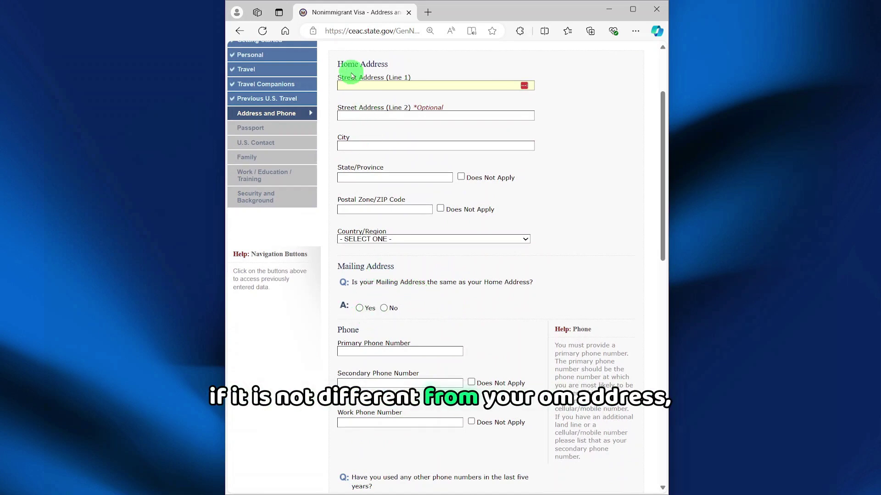
{"action": "scroll", "coordinate": [466, 272], "scroll_direction": "down", "scroll_amount": 3}
{"action": "scroll", "coordinate": [467, 274], "scroll_direction": "down", "scroll_amount": 4}
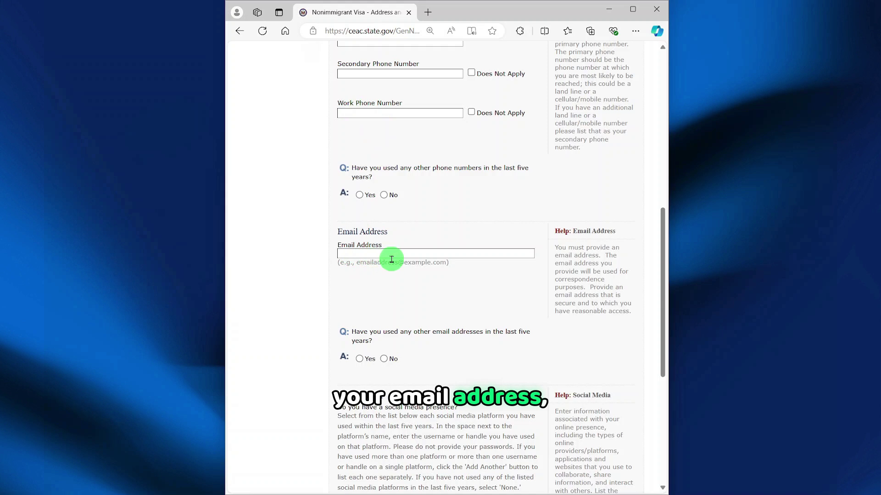
{"action": "left_click", "coordinate": [384, 360]}
{"action": "scroll", "coordinate": [385, 361], "scroll_direction": "up", "scroll_amount": 3}
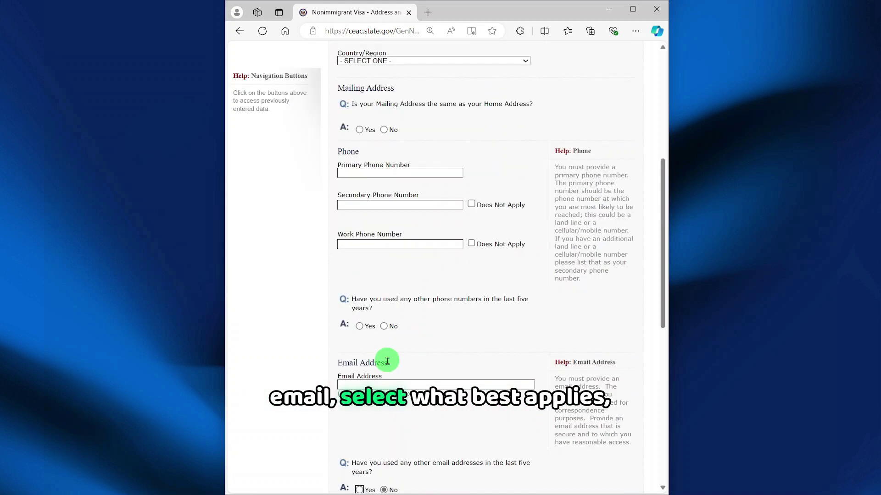
- Set the social media platform to FACEBOOK and enter the applicant's social media identifier
{"action": "scroll", "coordinate": [472, 414], "scroll_direction": "down", "scroll_amount": 8}
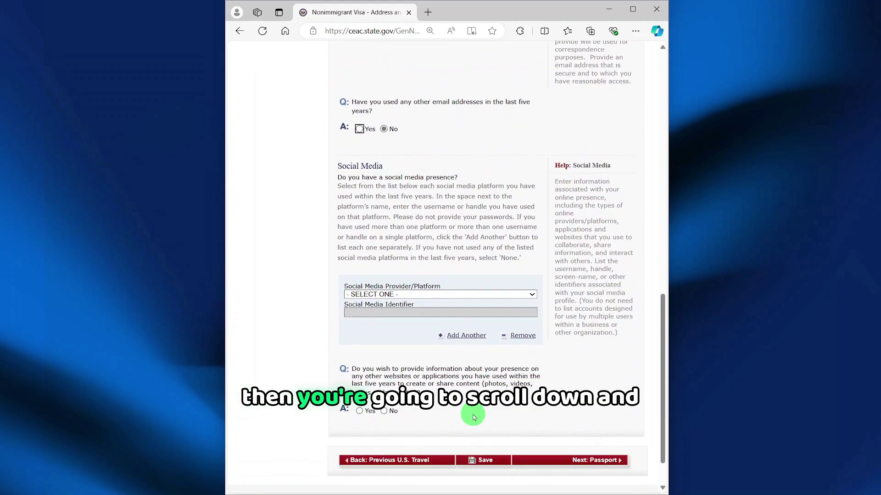
{"action": "left_click", "coordinate": [528, 294]}
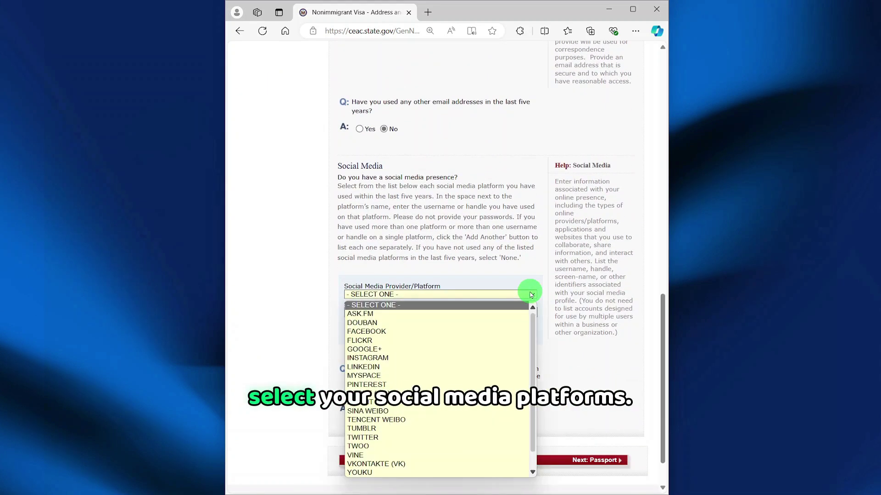
{"action": "left_click", "coordinate": [515, 333]}
{"action": "type", "text": "GARCIA"}
{"action": "scroll", "coordinate": [401, 438], "scroll_direction": "down", "scroll_amount": 3}
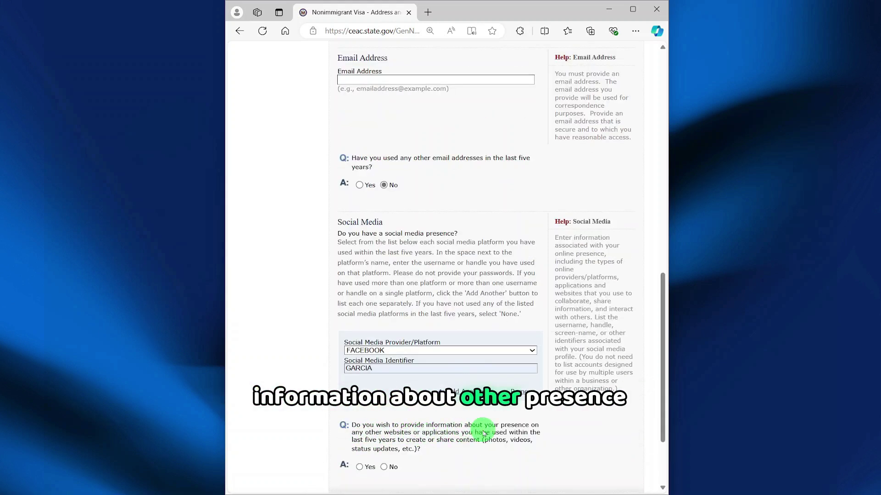
- Answer No to providing information about presence on other websites or applications and continue to Passport
{"action": "scroll", "coordinate": [388, 441], "scroll_direction": "down", "scroll_amount": 2}
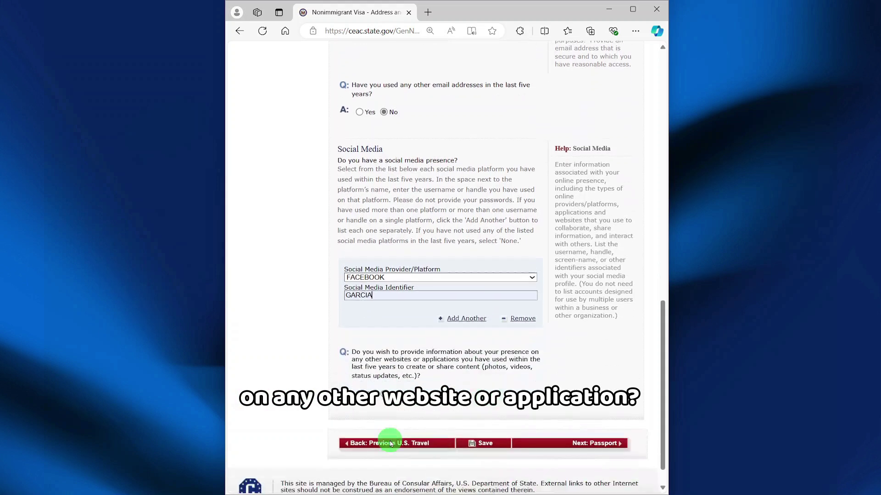
{"action": "left_click", "coordinate": [384, 381]}
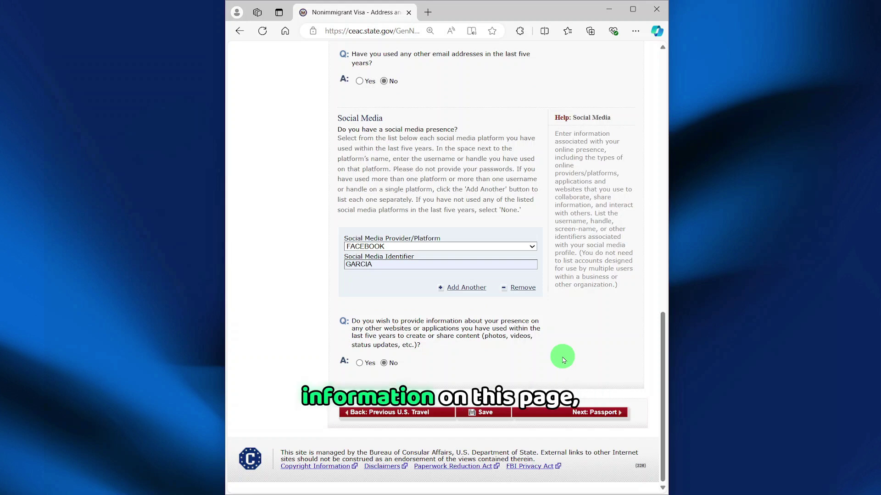
{"action": "left_click", "coordinate": [578, 414]}
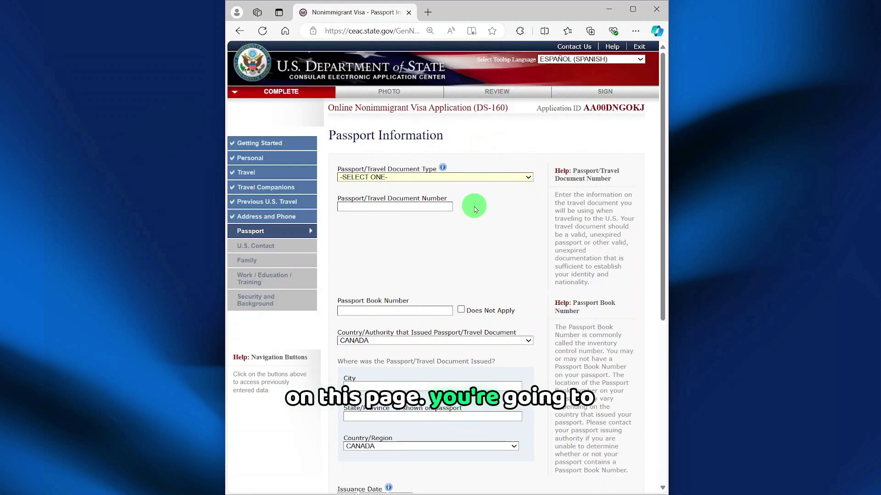
- Set the travel document type to REGULAR, fill in the passport number and DOMINICAN REPUBLIC issuance details, and mark the book number as Does Not Apply
{"action": "left_click", "coordinate": [529, 179]}
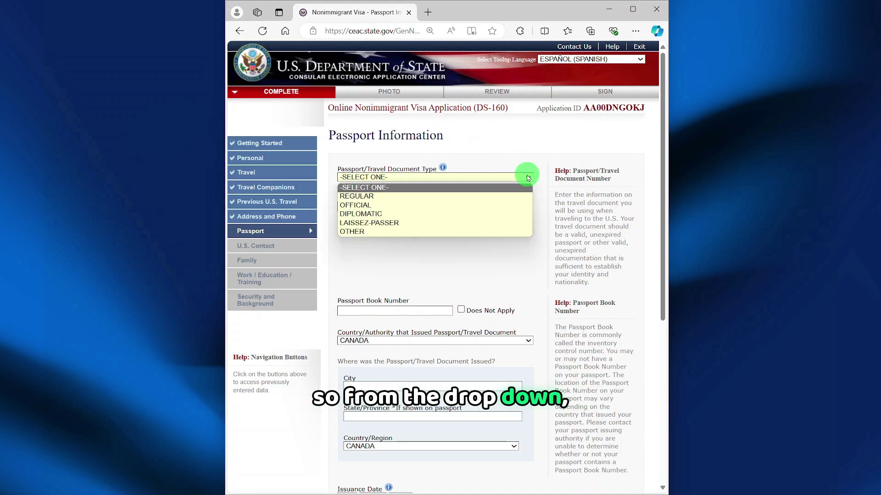
{"action": "left_click", "coordinate": [466, 196]}
{"action": "left_click", "coordinate": [407, 205]}
{"action": "left_click", "coordinate": [364, 239]}
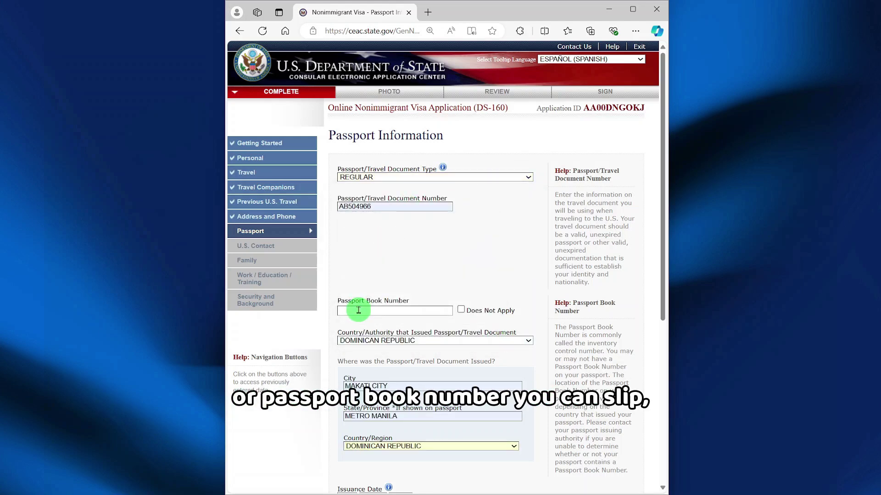
{"action": "left_click", "coordinate": [462, 311]}
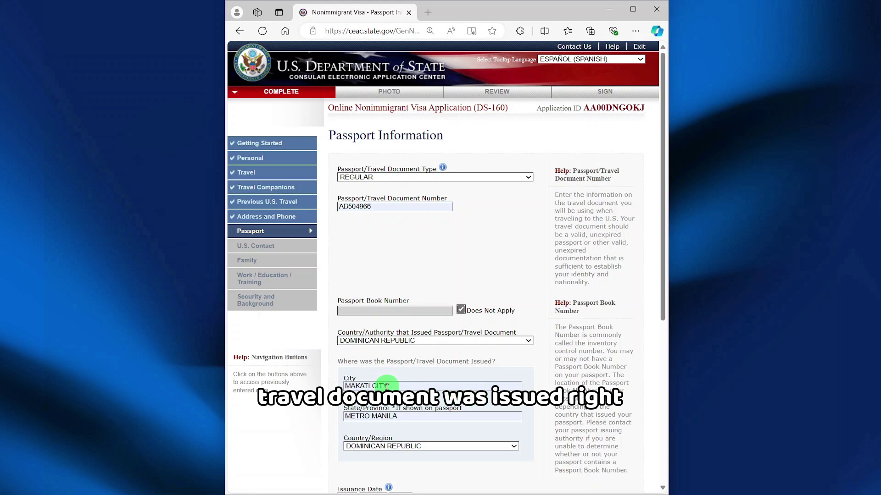
- Set the passport's issuance date to 01 FEB 2020 and its expiration day to 02, and continue to U.S. Contact
{"action": "scroll", "coordinate": [394, 385], "scroll_direction": "down", "scroll_amount": 4}
{"action": "scroll", "coordinate": [417, 382], "scroll_direction": "down", "scroll_amount": 2}
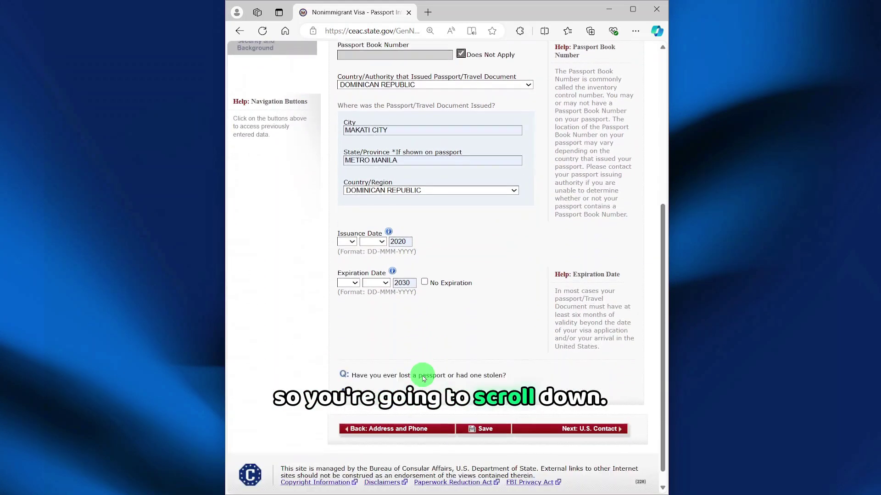
{"action": "left_click", "coordinate": [352, 226]}
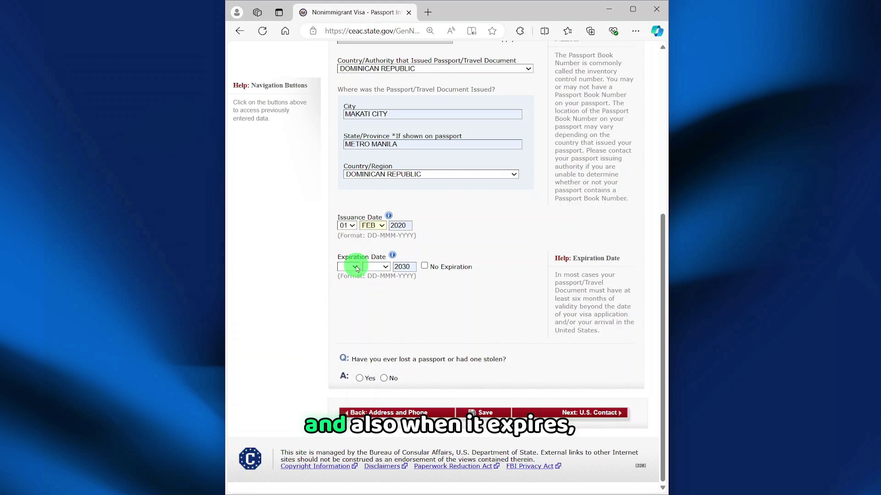
{"action": "left_click", "coordinate": [355, 267]}
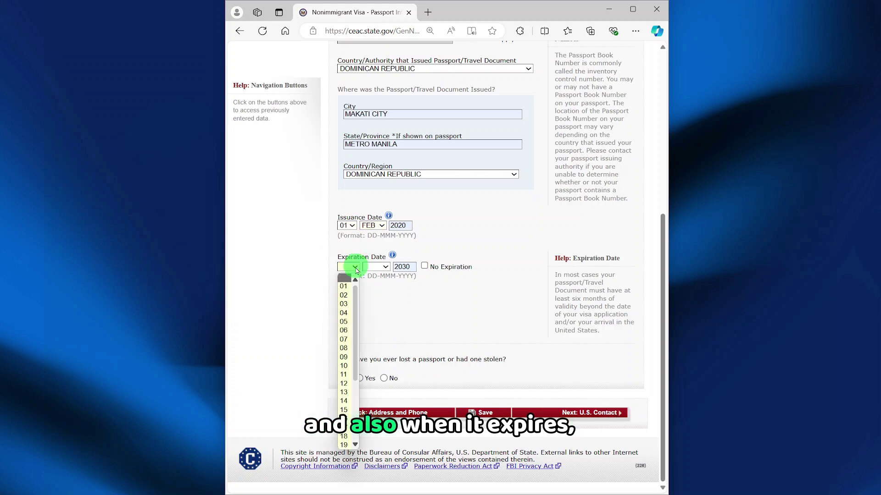
{"action": "left_click", "coordinate": [344, 295]}
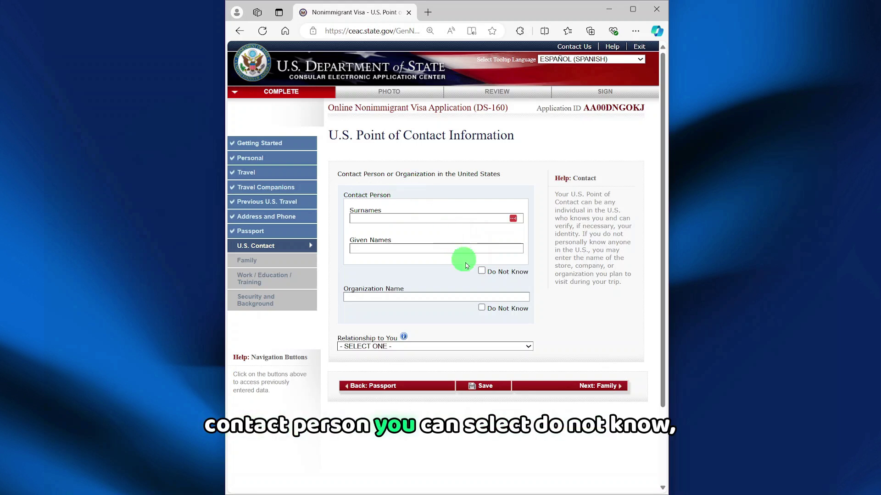
- Mark the U.S. contact person as Do Not Know, enter REDINCS TECHNOLOGY as the organization, and set the relationship to OTHER
{"action": "left_click", "coordinate": [482, 271]}
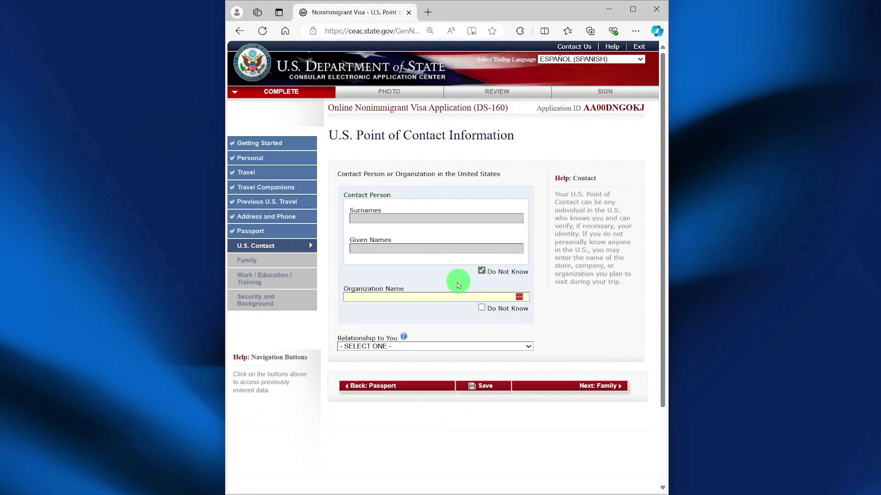
{"action": "left_click", "coordinate": [430, 297]}
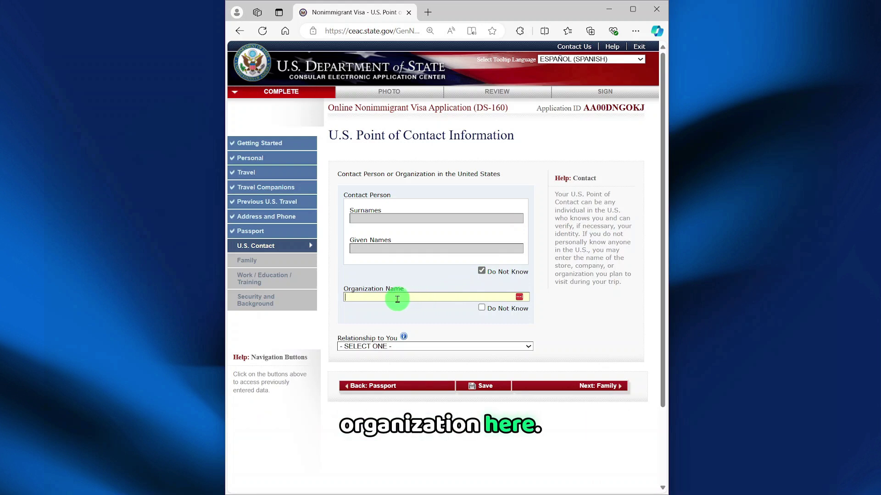
{"action": "type", "text": "REDINCS TECHNOLOGY"}
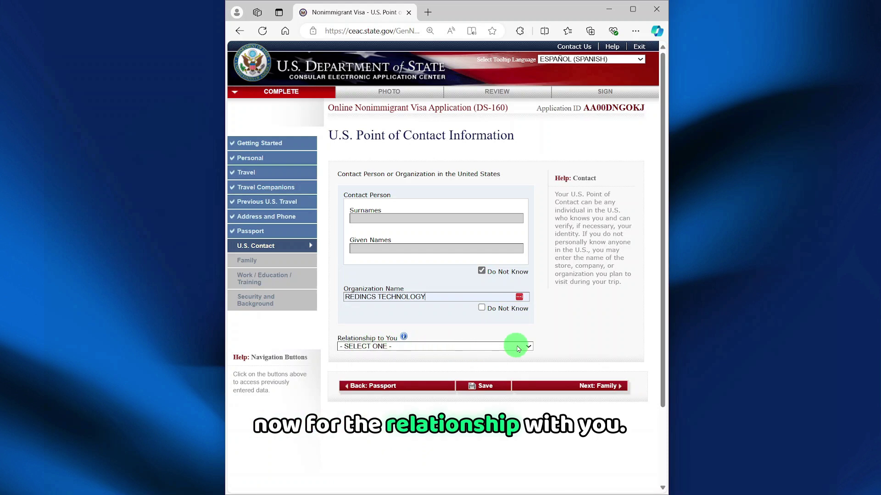
{"action": "left_click", "coordinate": [526, 347]}
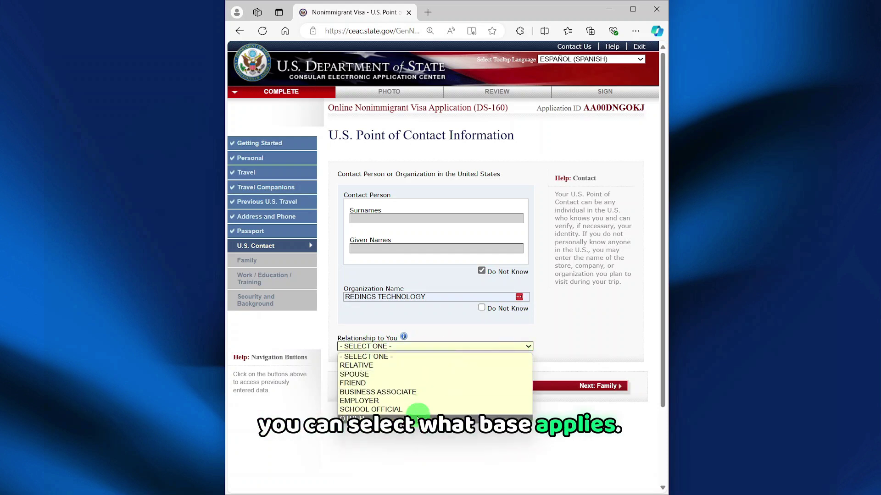
{"action": "left_click", "coordinate": [406, 415]}
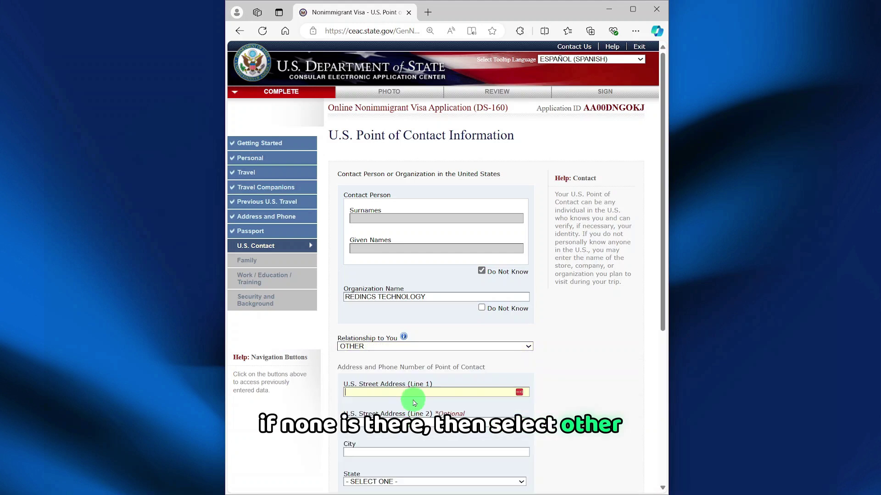
- Complete the contact's U.S. address and phone number, mark the email address as Does Not Apply, and continue to Family
{"action": "scroll", "coordinate": [412, 389], "scroll_direction": "down", "scroll_amount": 3}
{"action": "scroll", "coordinate": [413, 390], "scroll_direction": "down", "scroll_amount": 1}
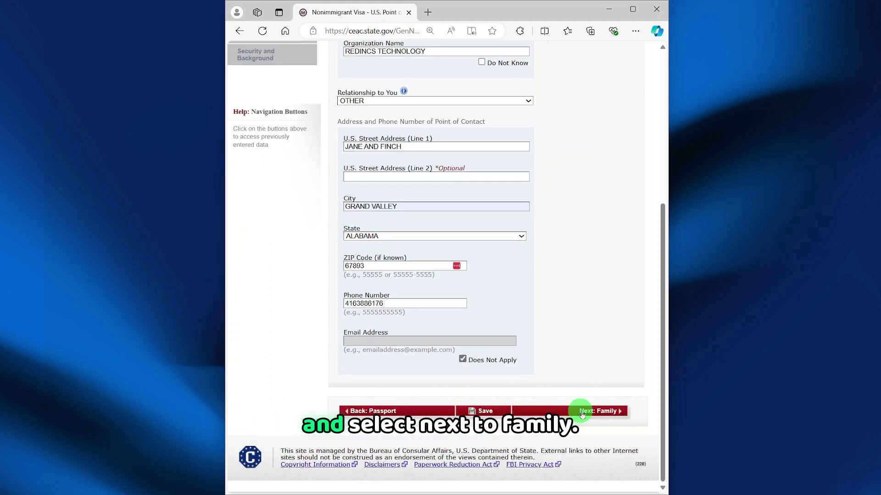
{"action": "left_click", "coordinate": [585, 412]}
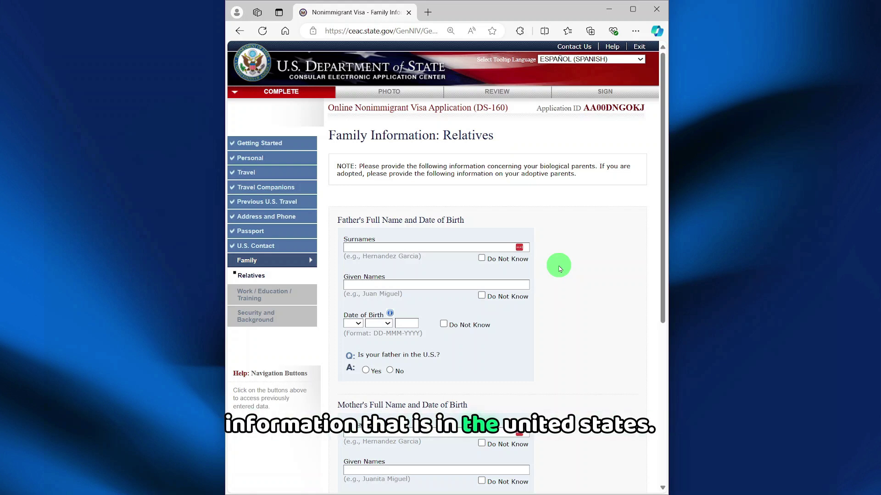
- Mark the father's and mother's surnames and given names as Do Not Know
{"action": "left_click", "coordinate": [482, 259]}
{"action": "left_click", "coordinate": [481, 296]}
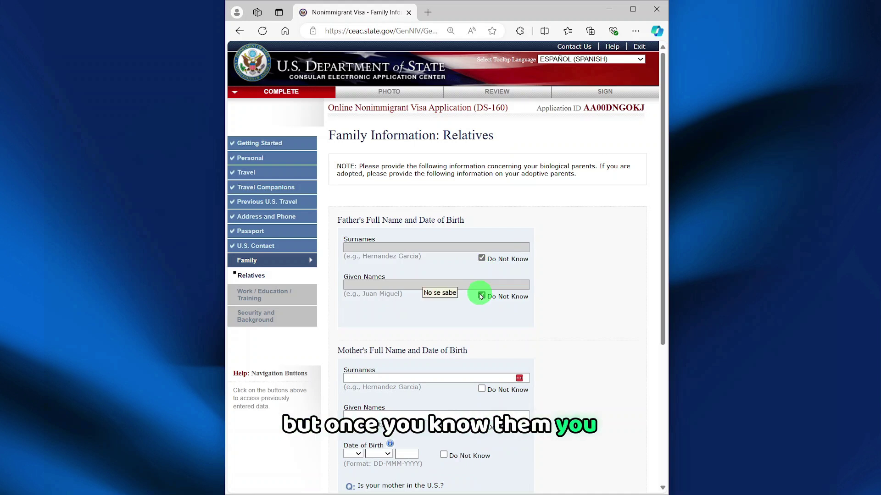
{"action": "scroll", "coordinate": [480, 295], "scroll_direction": "down", "scroll_amount": 1}
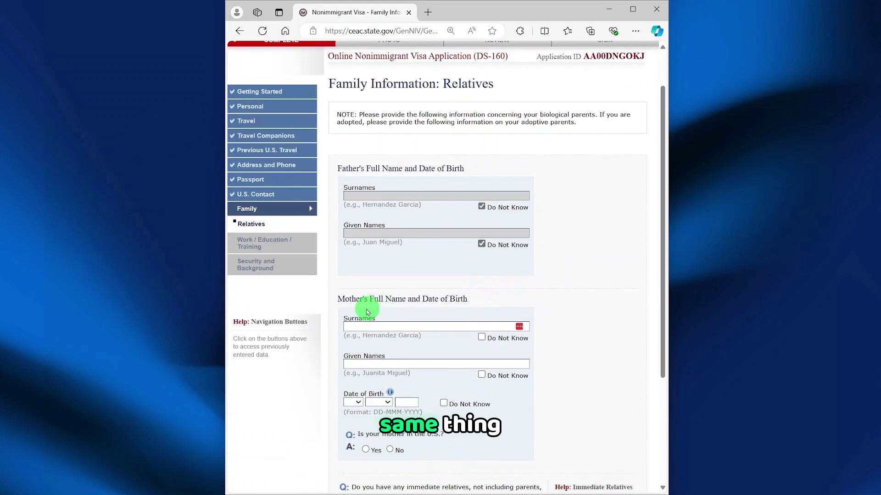
{"action": "left_click", "coordinate": [481, 337]}
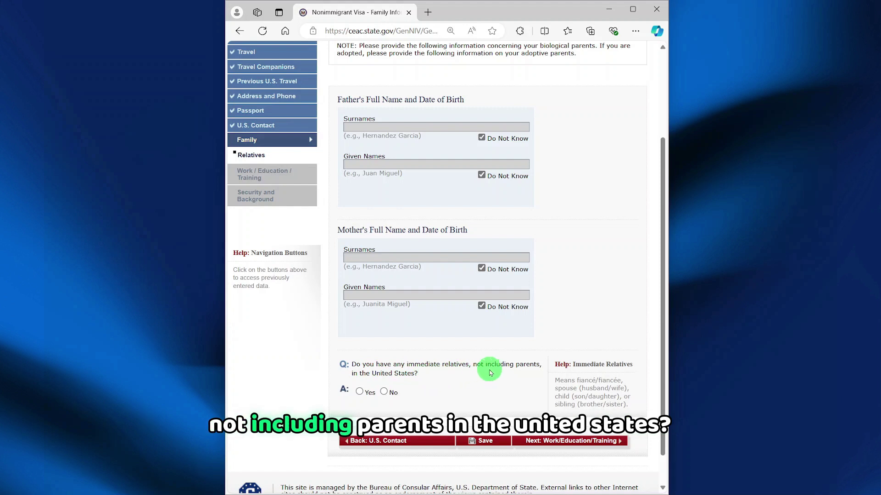
- Answer No to immediate relatives and other relatives in the United States and continue to Work/Education/Training
{"action": "left_click", "coordinate": [384, 393]}
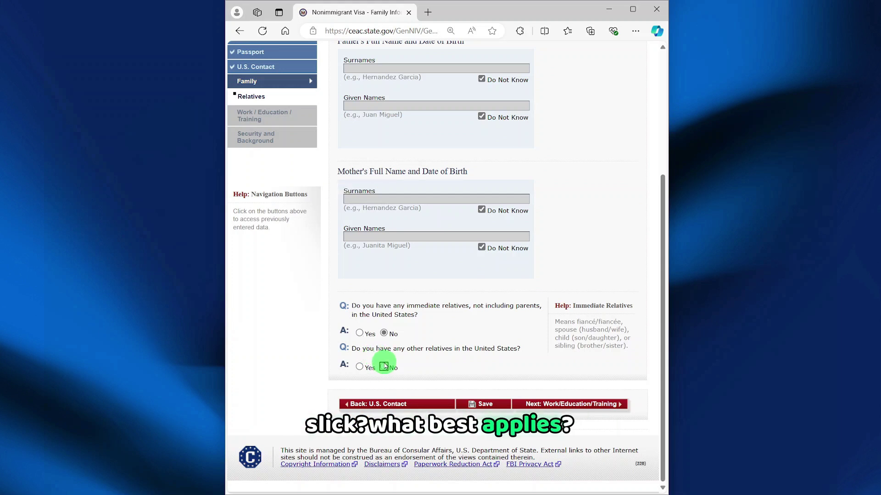
{"action": "left_click", "coordinate": [384, 367]}
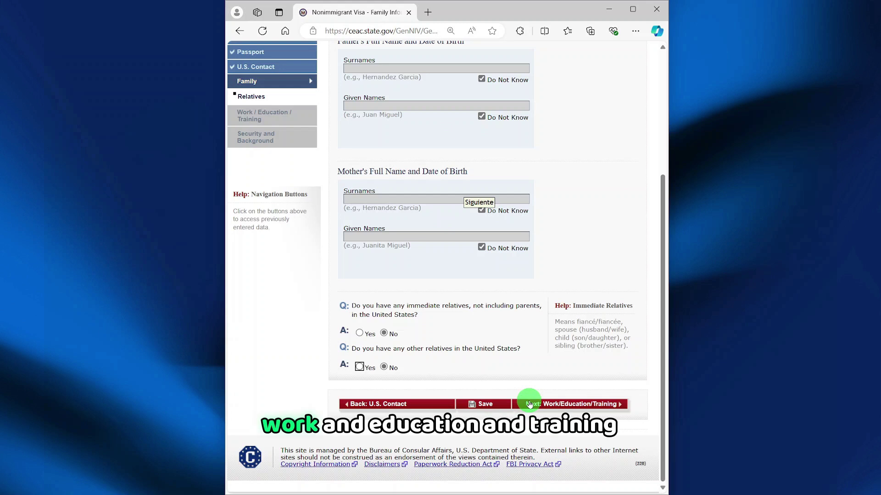
{"action": "left_click", "coordinate": [530, 405]}
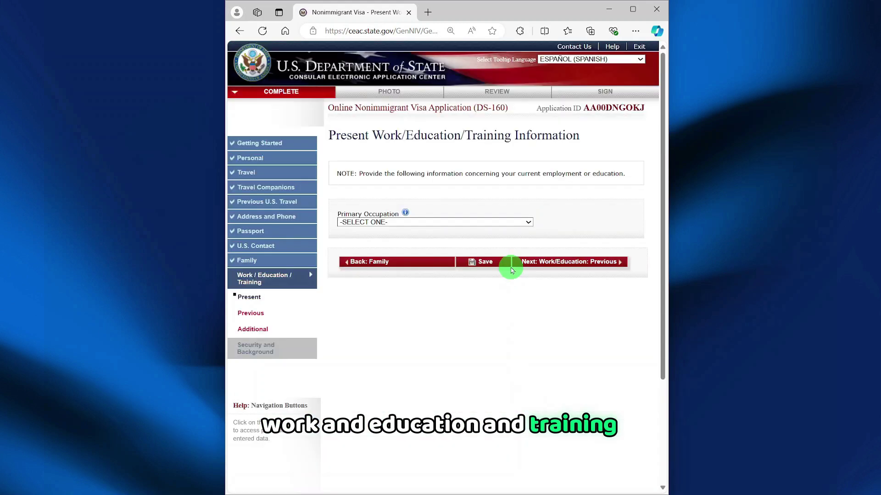
- Set the primary occupation to COMPUTER SCIENCE on the present work and education page
{"action": "left_click", "coordinate": [529, 224]}
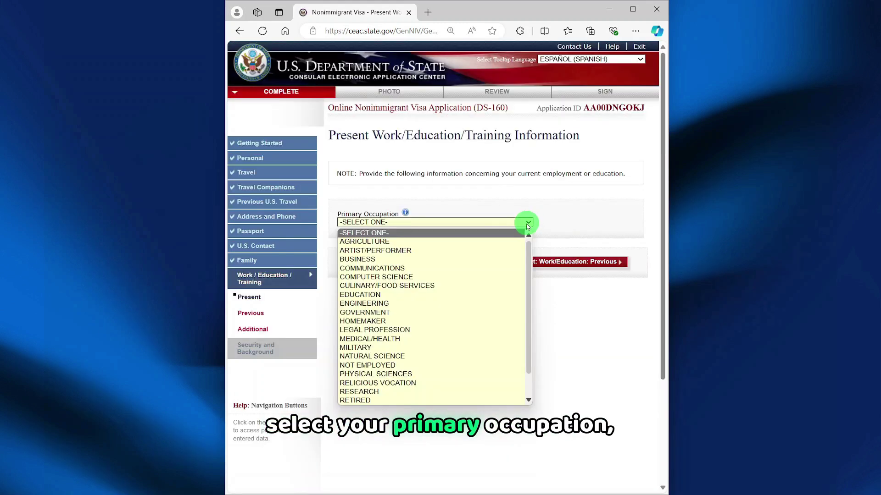
{"action": "left_click", "coordinate": [422, 277]}
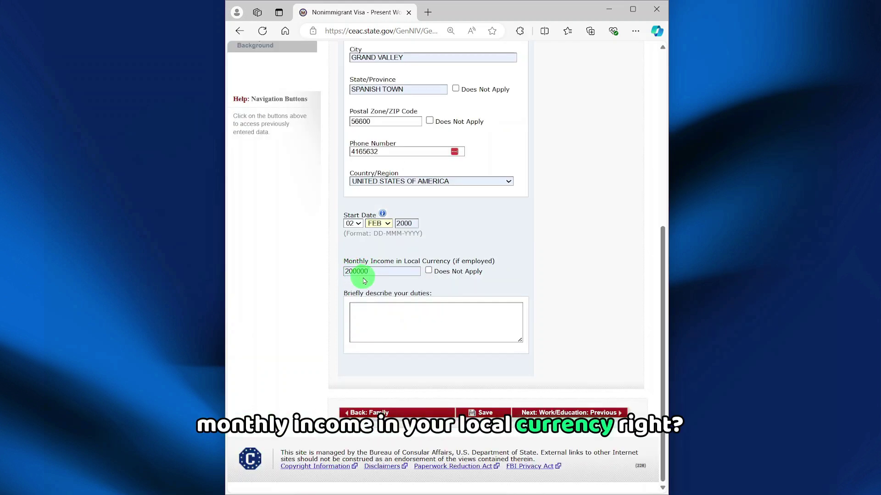
- Enter N/A as the job duties and continue through previous work and education, with both questions answered No, to the additional page
{"action": "left_click", "coordinate": [388, 308]}
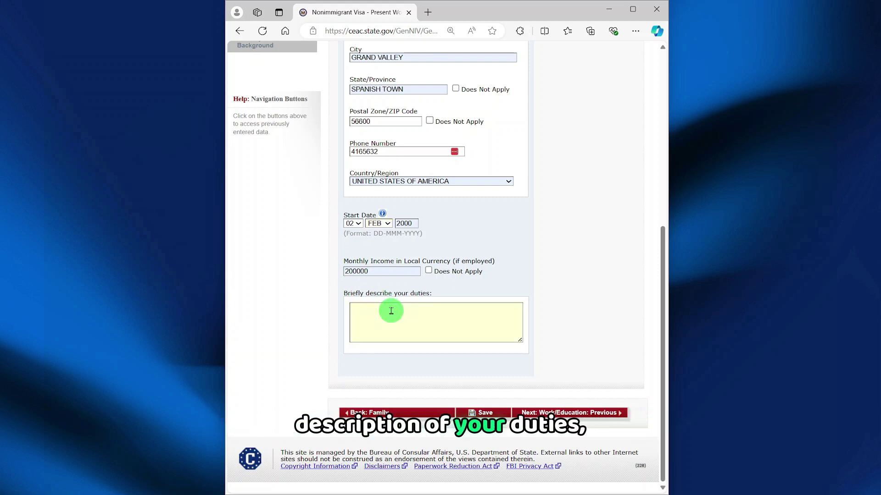
{"action": "type", "text": "N/A"}
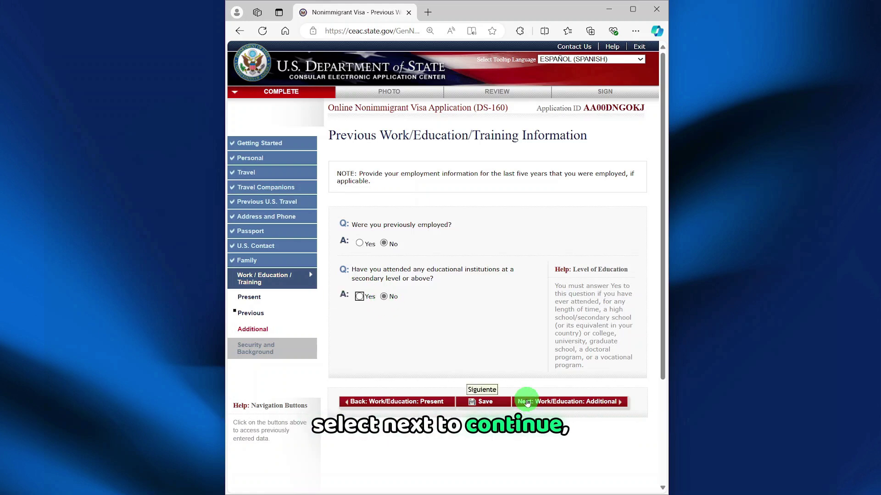
{"action": "left_click", "coordinate": [526, 403]}
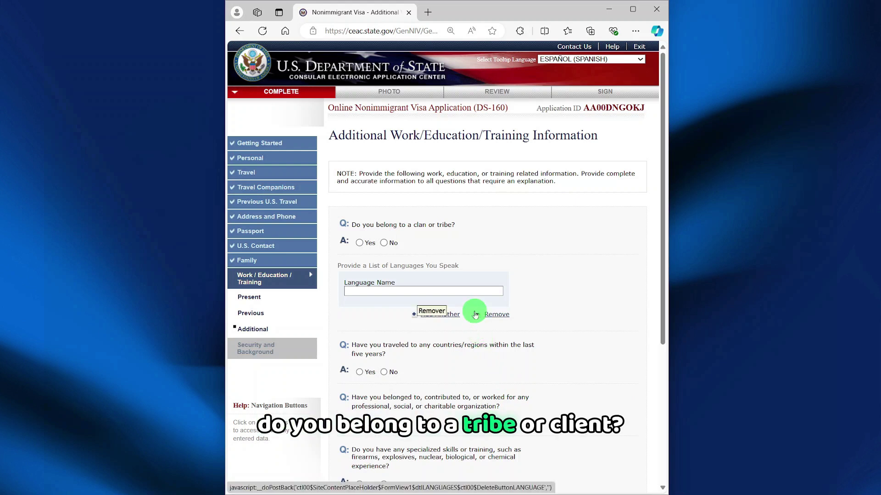
- List SPANISH as the spoken language, answer No to all additional work and education questions, and continue to Security and Background
{"action": "left_click", "coordinate": [383, 243]}
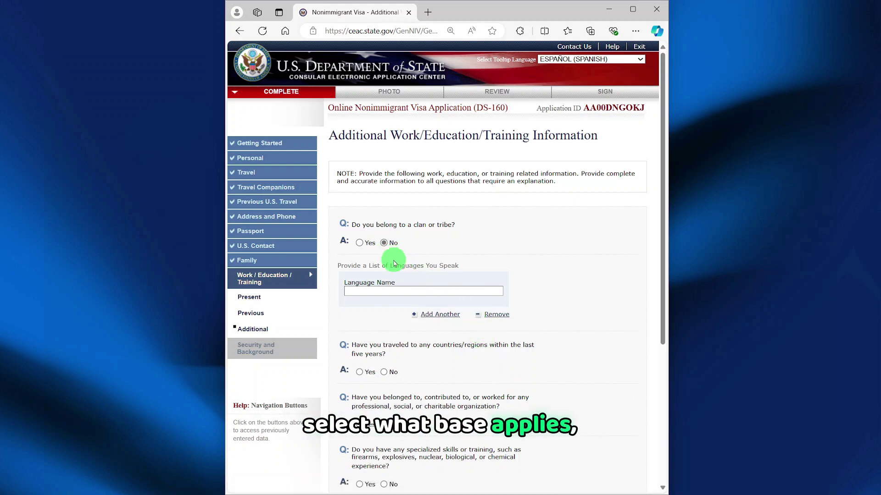
{"action": "left_click", "coordinate": [399, 291]}
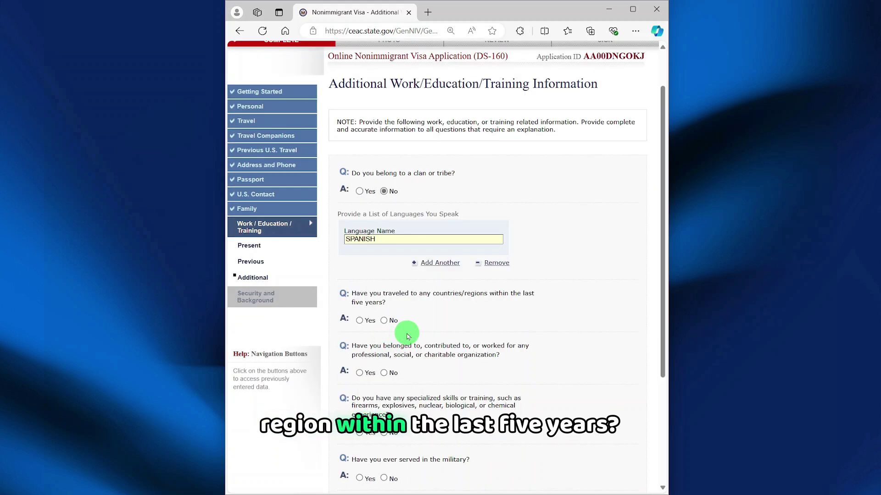
{"action": "left_click", "coordinate": [384, 321]}
{"action": "scroll", "coordinate": [390, 348], "scroll_direction": "down", "scroll_amount": 3}
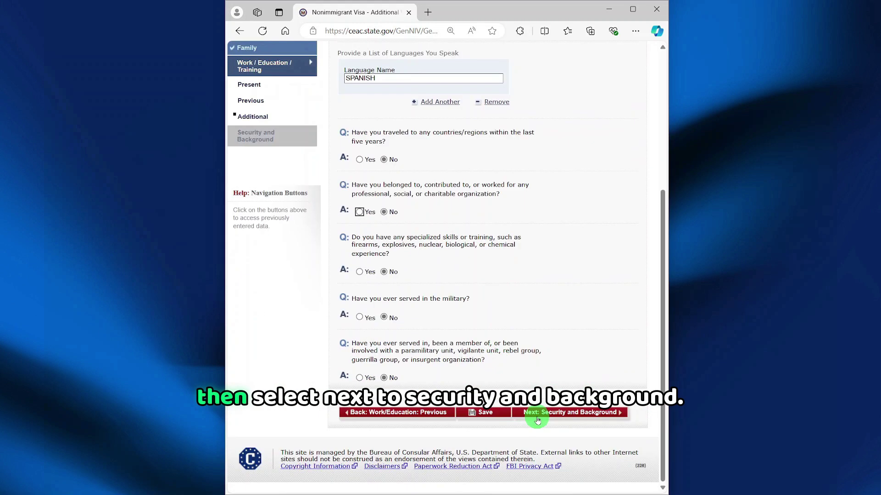
{"action": "left_click", "coordinate": [534, 416]}
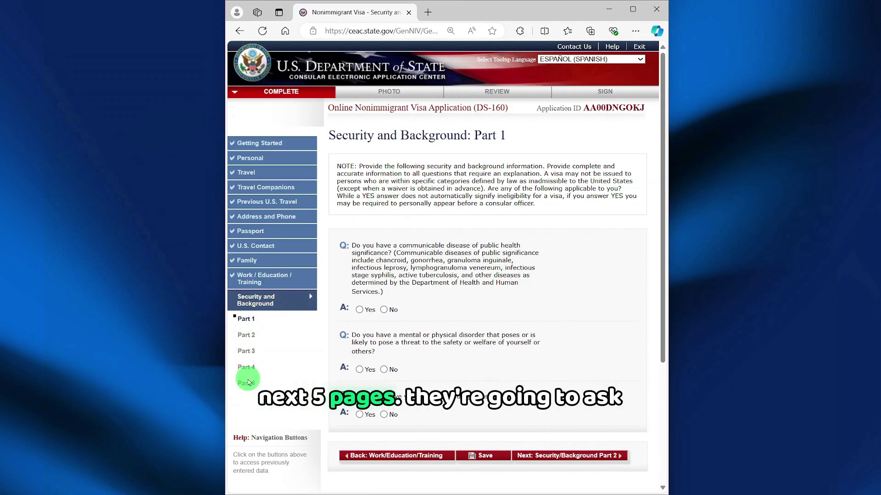
- Answer No to the disease, disorder and drug abuse questions in Security and Background Part 1 and continue to Part 2
{"action": "scroll", "coordinate": [413, 226], "scroll_direction": "down", "scroll_amount": 1}
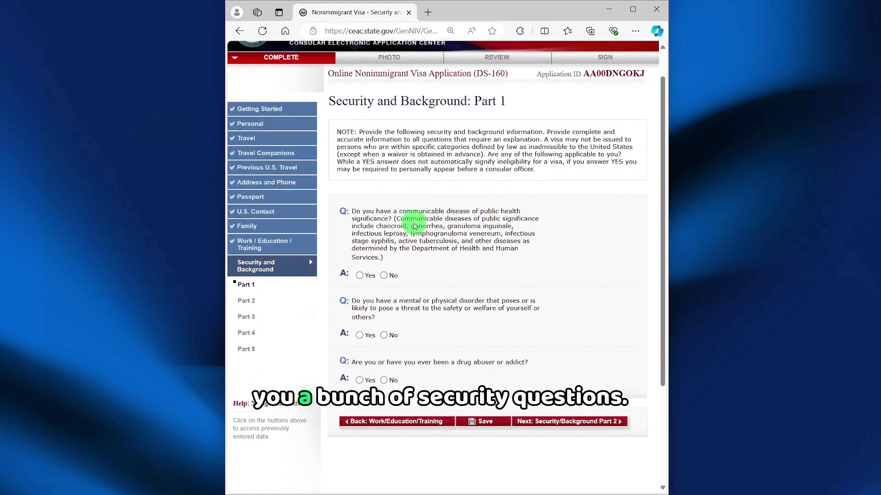
{"action": "left_click", "coordinate": [384, 276]}
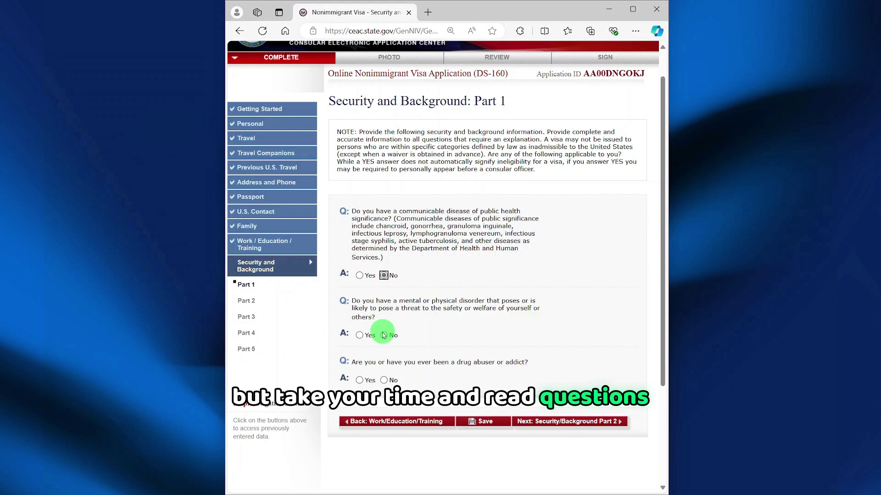
{"action": "left_click", "coordinate": [384, 335]}
{"action": "left_click", "coordinate": [384, 380]}
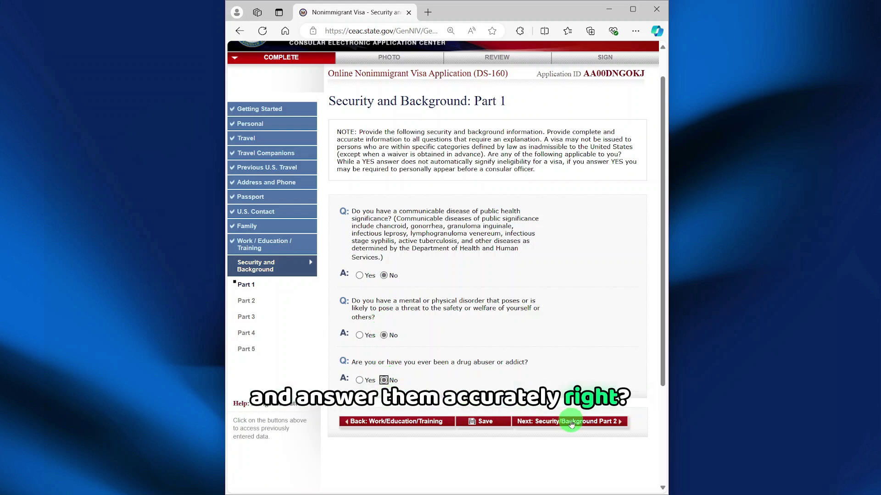
{"action": "left_click", "coordinate": [571, 422]}
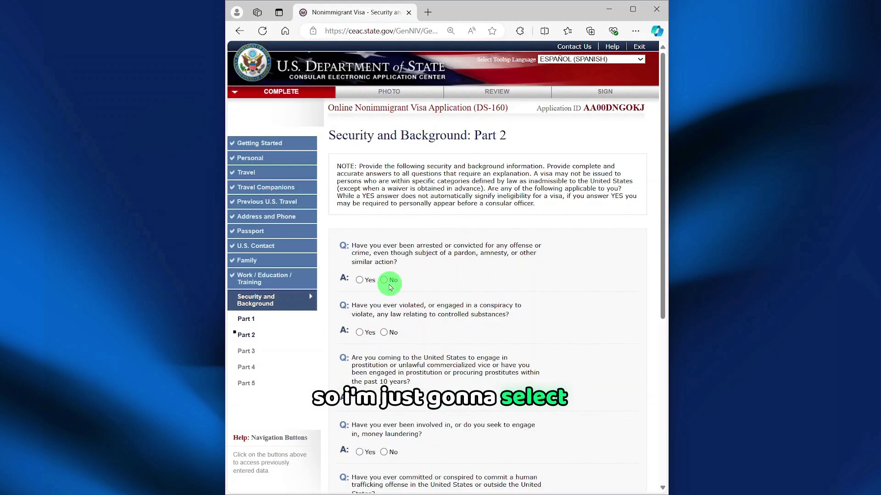
- Answer No to every question in Security and Background Parts 2 through 5
{"action": "left_click", "coordinate": [389, 284]}
{"action": "left_click", "coordinate": [384, 332]}
{"action": "scroll", "coordinate": [385, 298], "scroll_direction": "down", "scroll_amount": 2}
{"action": "left_click", "coordinate": [384, 330]}
{"action": "left_click", "coordinate": [385, 383]}
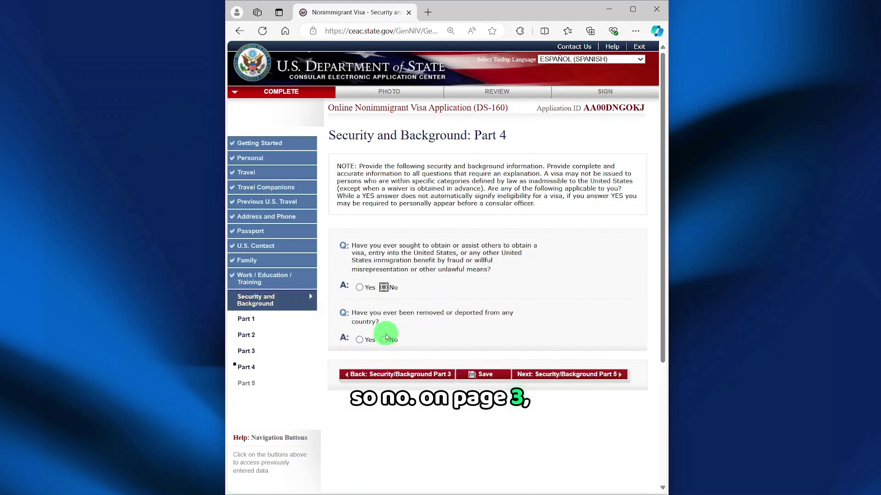
{"action": "left_click", "coordinate": [383, 340]}
{"action": "left_click", "coordinate": [565, 379]}
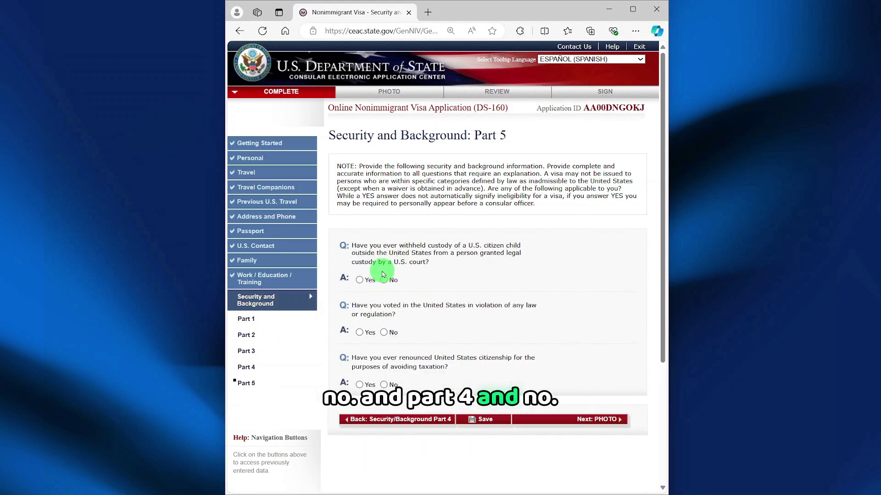
{"action": "left_click", "coordinate": [383, 333]}
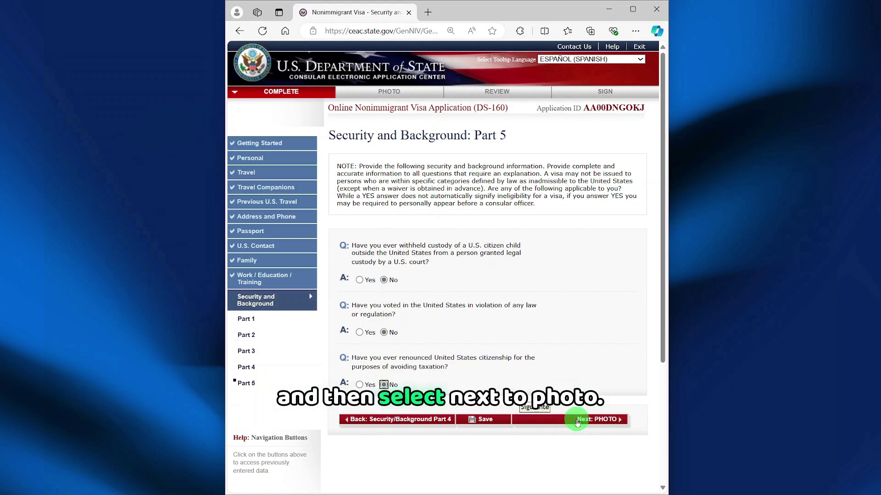
- Save the application, resume it from the save confirmation, and continue to the photo section
{"action": "scroll", "coordinate": [574, 416], "scroll_direction": "down", "scroll_amount": 4}
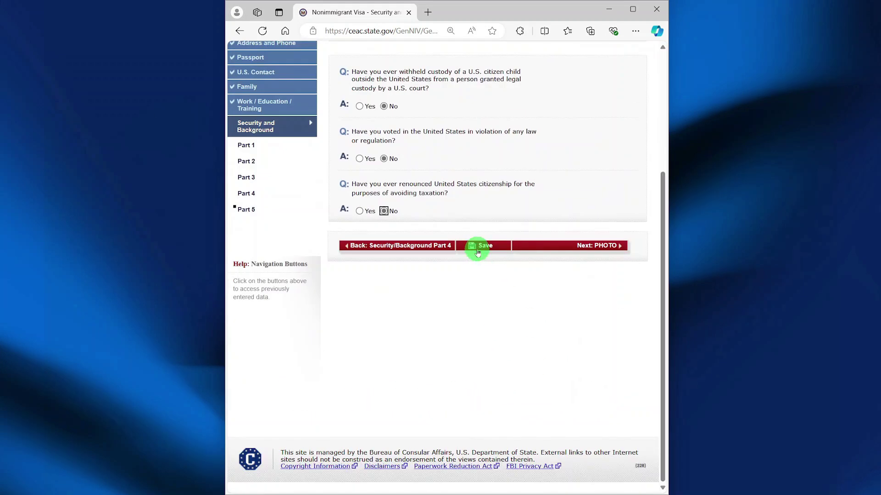
{"action": "left_click", "coordinate": [481, 248]}
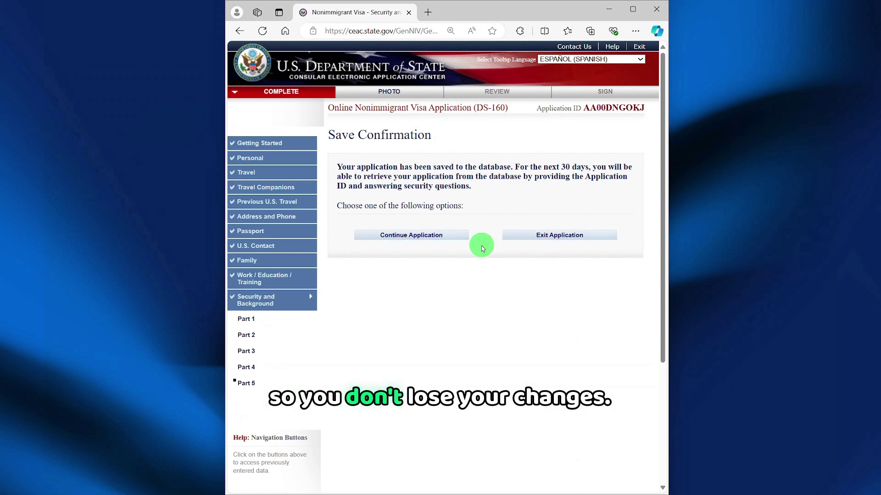
{"action": "left_click", "coordinate": [408, 235]}
{"action": "left_click", "coordinate": [576, 418]}
- Upload sample passport photo.jpg as the visa photo, accept it, and continue past photo confirmation to Review
{"action": "left_click", "coordinate": [466, 432]}
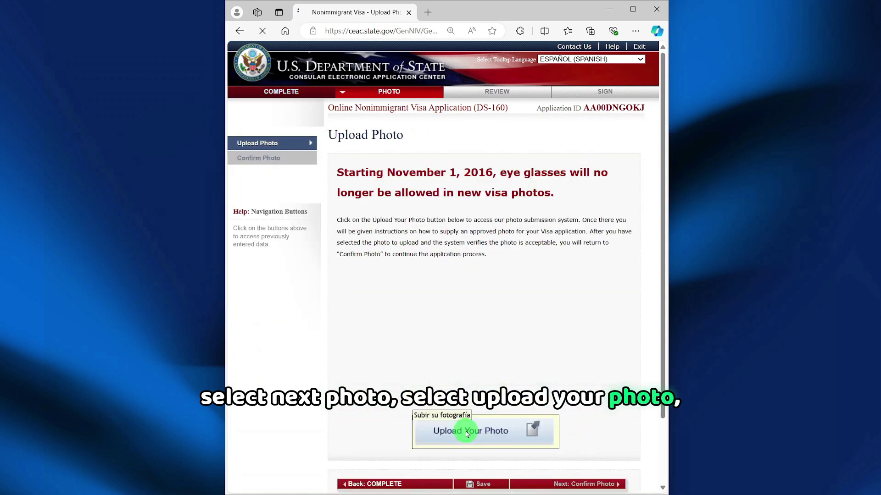
{"action": "scroll", "coordinate": [467, 427], "scroll_direction": "down", "scroll_amount": 3}
{"action": "left_click", "coordinate": [383, 229]}
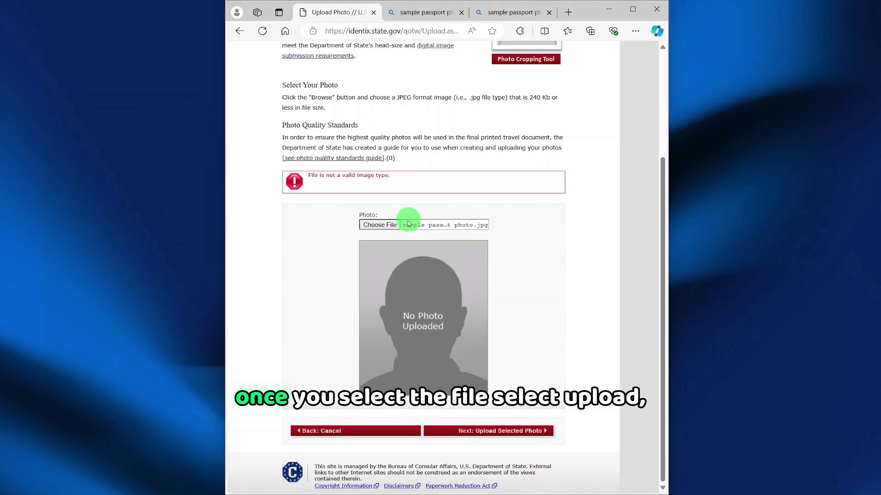
{"action": "left_click", "coordinate": [481, 431]}
{"action": "scroll", "coordinate": [482, 435], "scroll_direction": "down", "scroll_amount": 1}
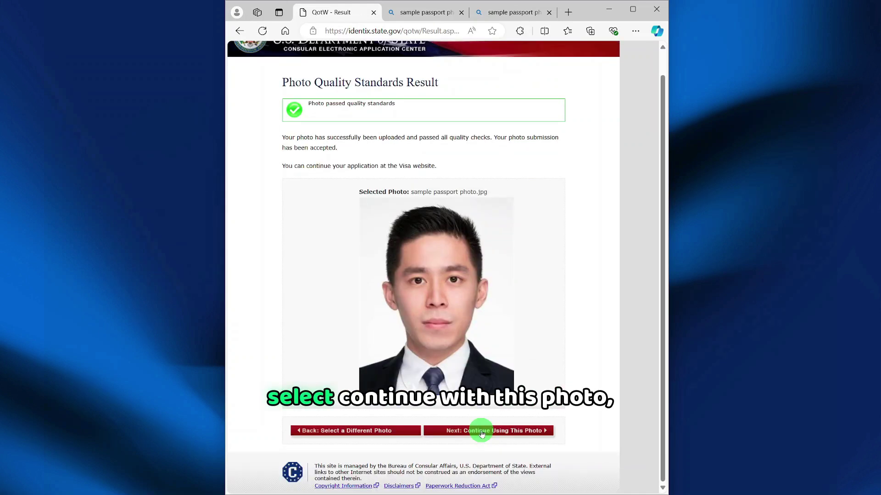
{"action": "left_click", "coordinate": [480, 432]}
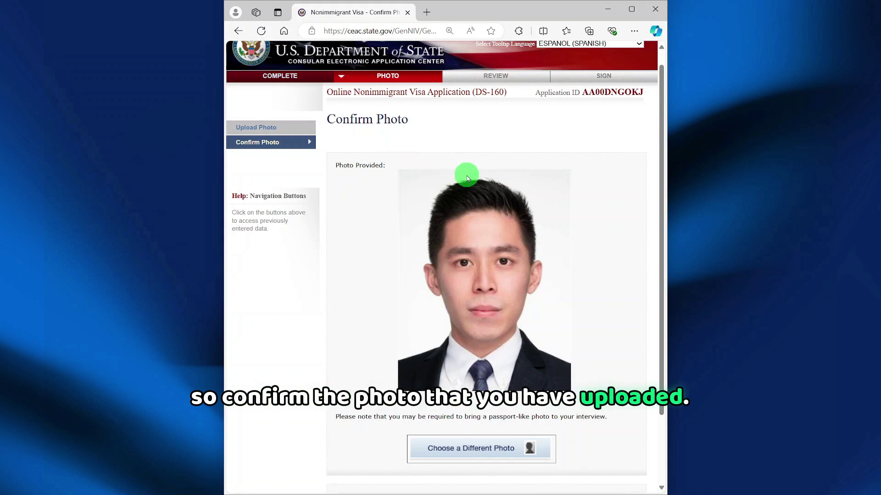
{"action": "scroll", "coordinate": [474, 185], "scroll_direction": "down", "scroll_amount": 2}
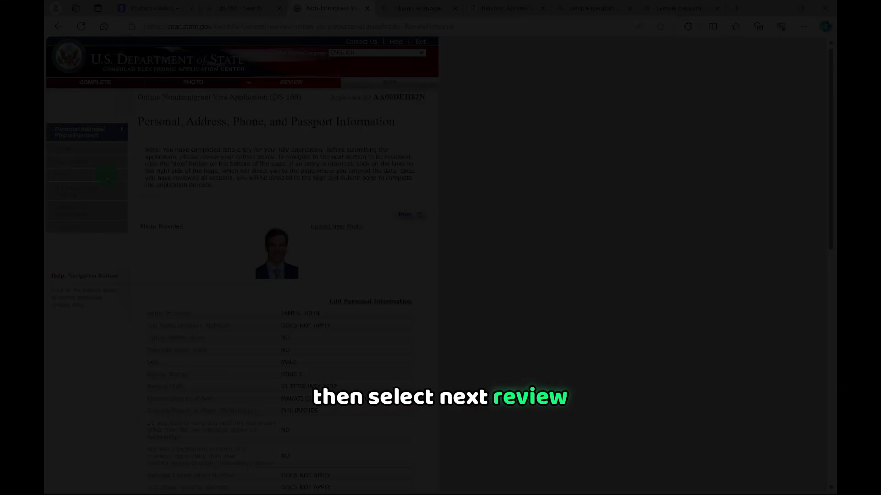
- Review the personal, address, phone and passport information and continue to the travel review
{"action": "scroll", "coordinate": [245, 175], "scroll_direction": "down", "scroll_amount": 1}
{"action": "scroll", "coordinate": [248, 192], "scroll_direction": "down", "scroll_amount": 5}
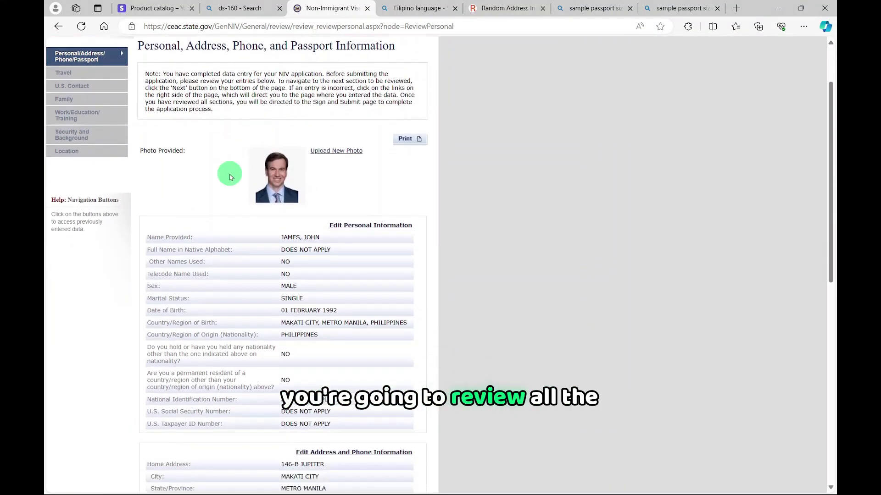
{"action": "scroll", "coordinate": [253, 215], "scroll_direction": "down", "scroll_amount": 5}
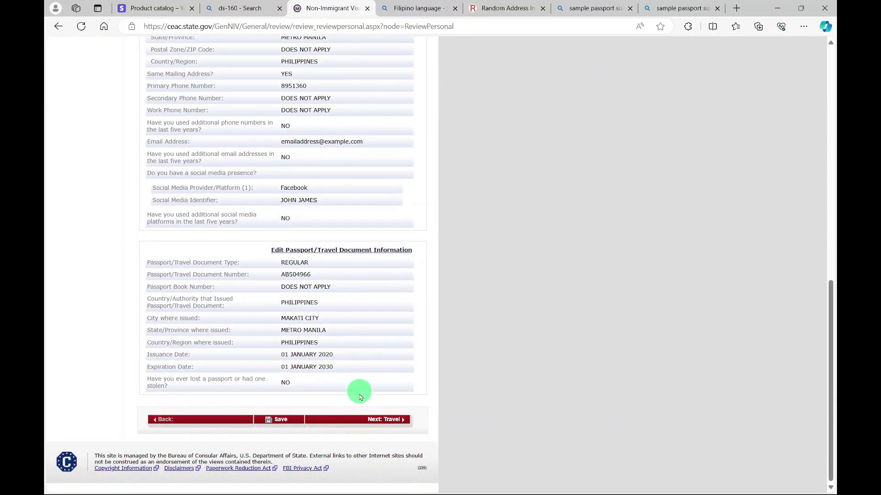
{"action": "left_click", "coordinate": [380, 421]}
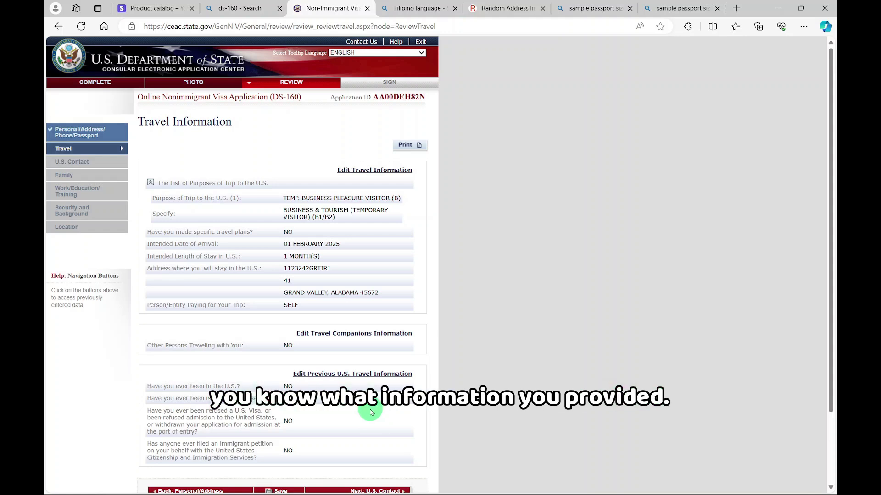
- Review the travel, U.S. contact, family, work/education and security sections, continuing through to Location
{"action": "scroll", "coordinate": [369, 411], "scroll_direction": "down", "scroll_amount": 2}
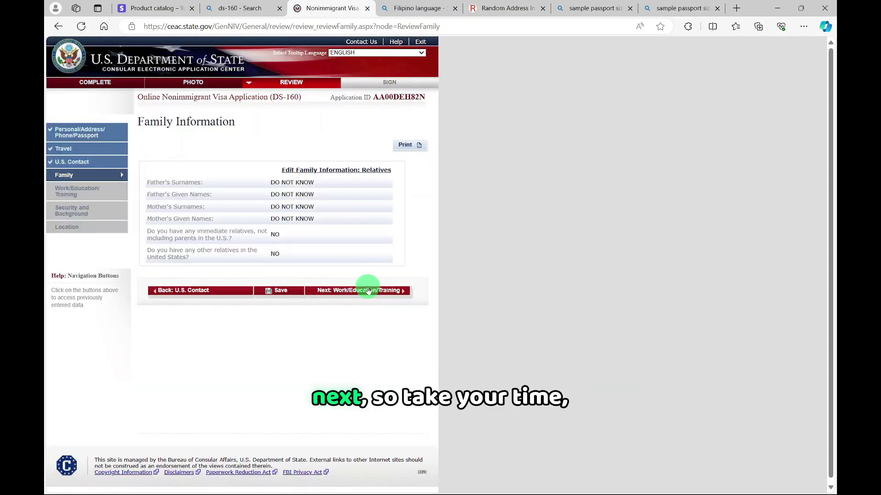
{"action": "left_click", "coordinate": [369, 291]}
{"action": "scroll", "coordinate": [352, 410], "scroll_direction": "down", "scroll_amount": 10}
{"action": "left_click", "coordinate": [352, 409]}
{"action": "scroll", "coordinate": [352, 374], "scroll_direction": "down", "scroll_amount": 8}
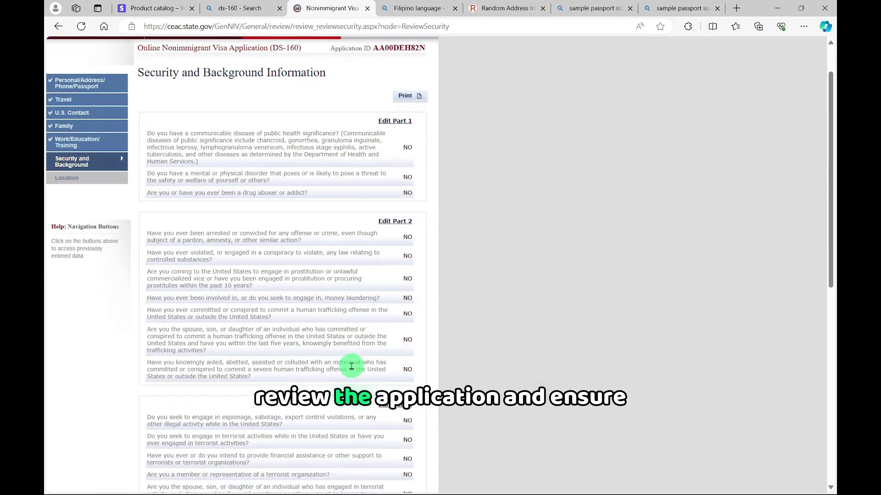
{"action": "scroll", "coordinate": [361, 389], "scroll_direction": "down", "scroll_amount": 3}
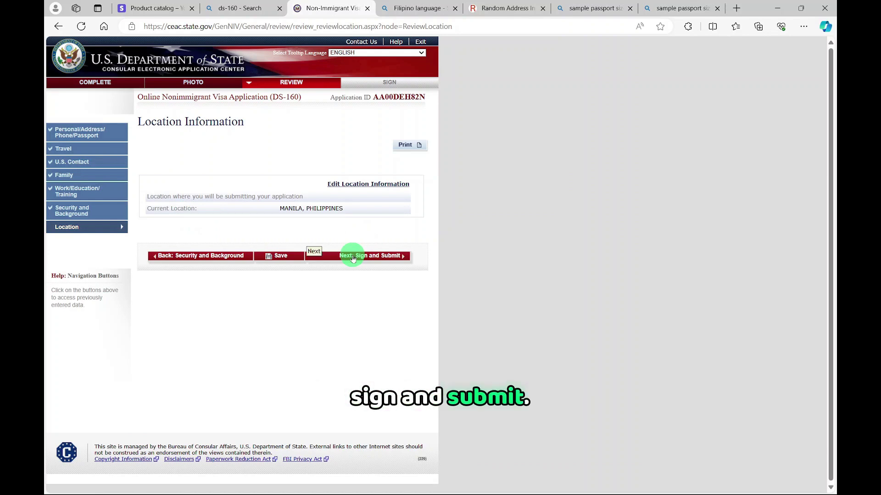
- Complete the e-signature with the passport number and the displayed verification code, and sign and submit the application
{"action": "scroll", "coordinate": [335, 262], "scroll_direction": "down", "scroll_amount": 10}
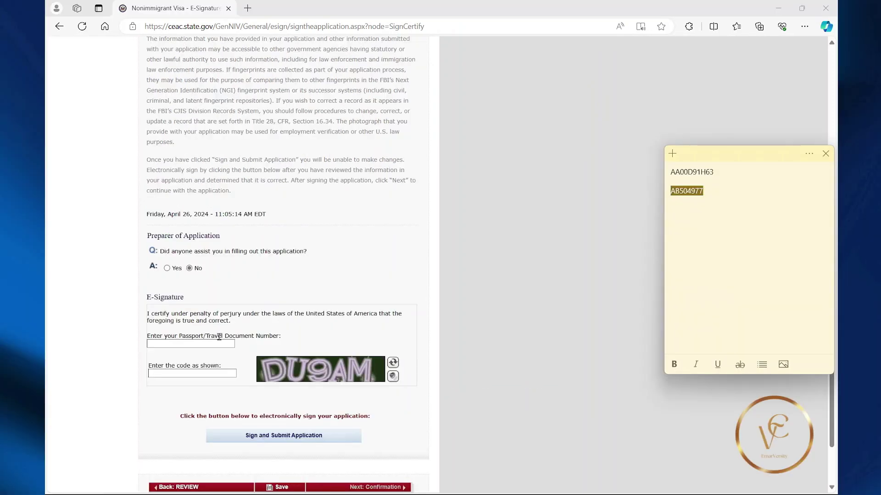
{"action": "right_click", "coordinate": [190, 344]}
{"action": "left_click", "coordinate": [239, 225]}
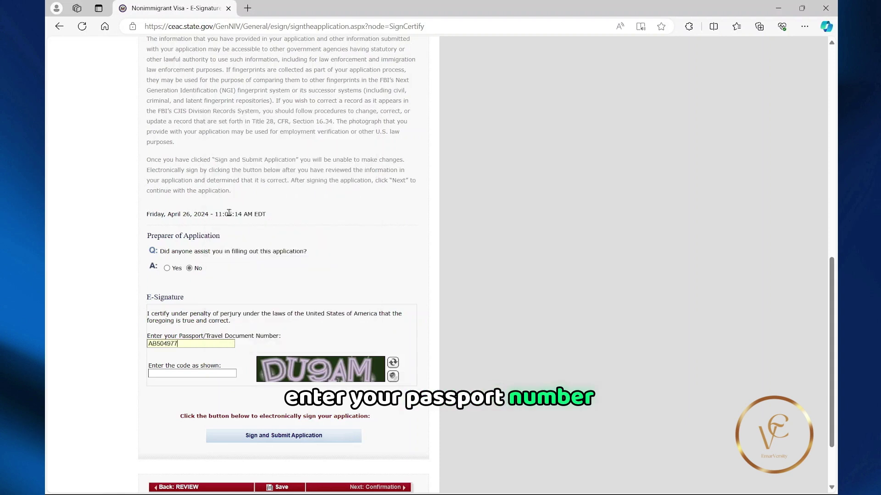
{"action": "left_click", "coordinate": [199, 372]}
{"action": "type", "text": "DU9AM"}
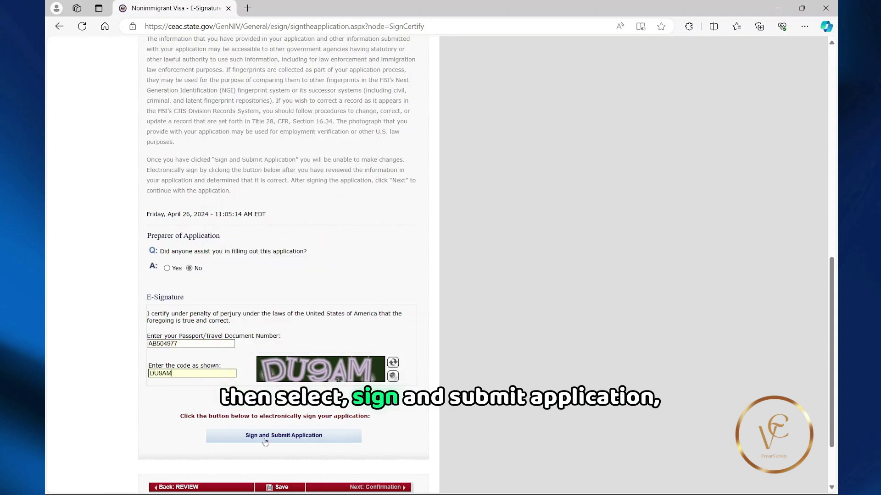
{"action": "left_click", "coordinate": [264, 438]}
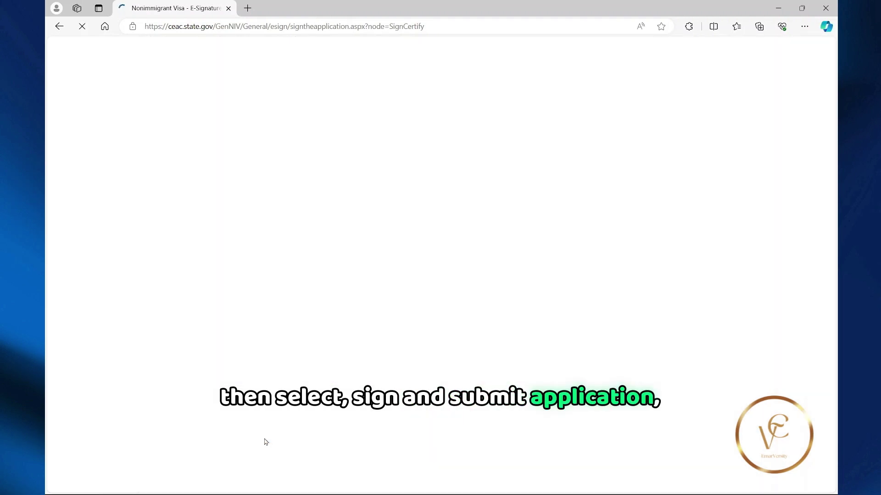
{"action": "scroll", "coordinate": [255, 357], "scroll_direction": "down", "scroll_amount": 1}
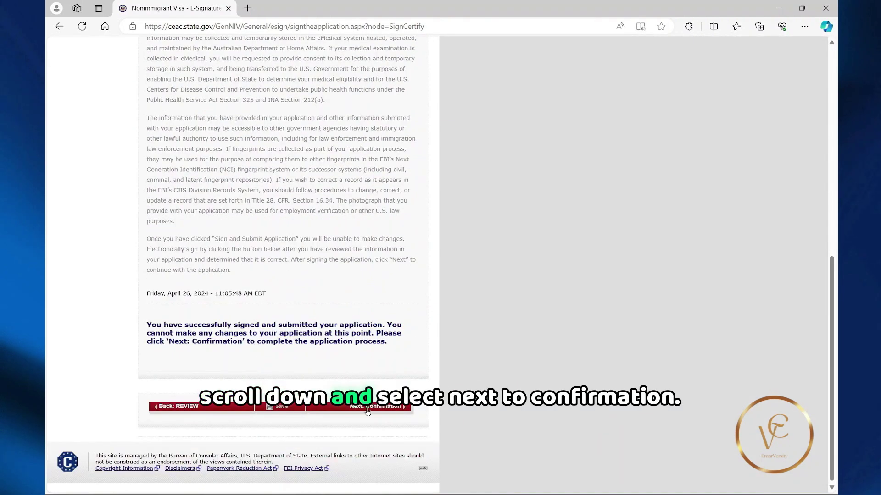